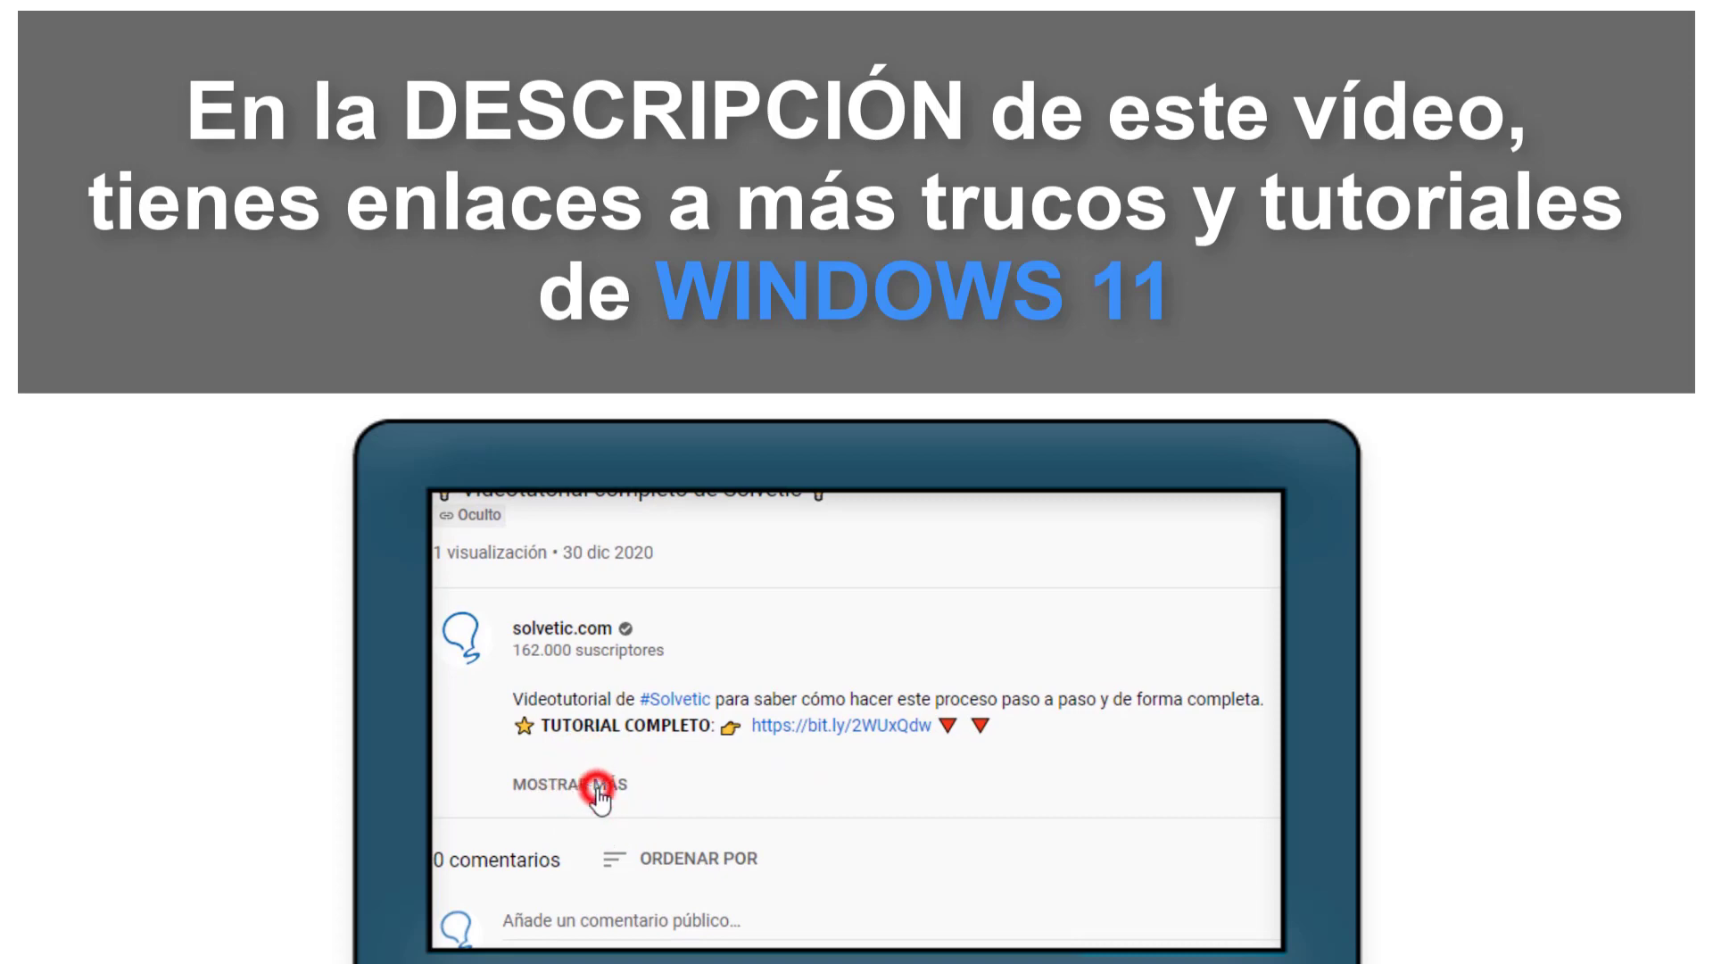
{"action": "left_click", "coordinate": [597, 785]}
{"action": "scroll", "coordinate": [601, 785], "scroll_direction": "down", "scroll_amount": 3}
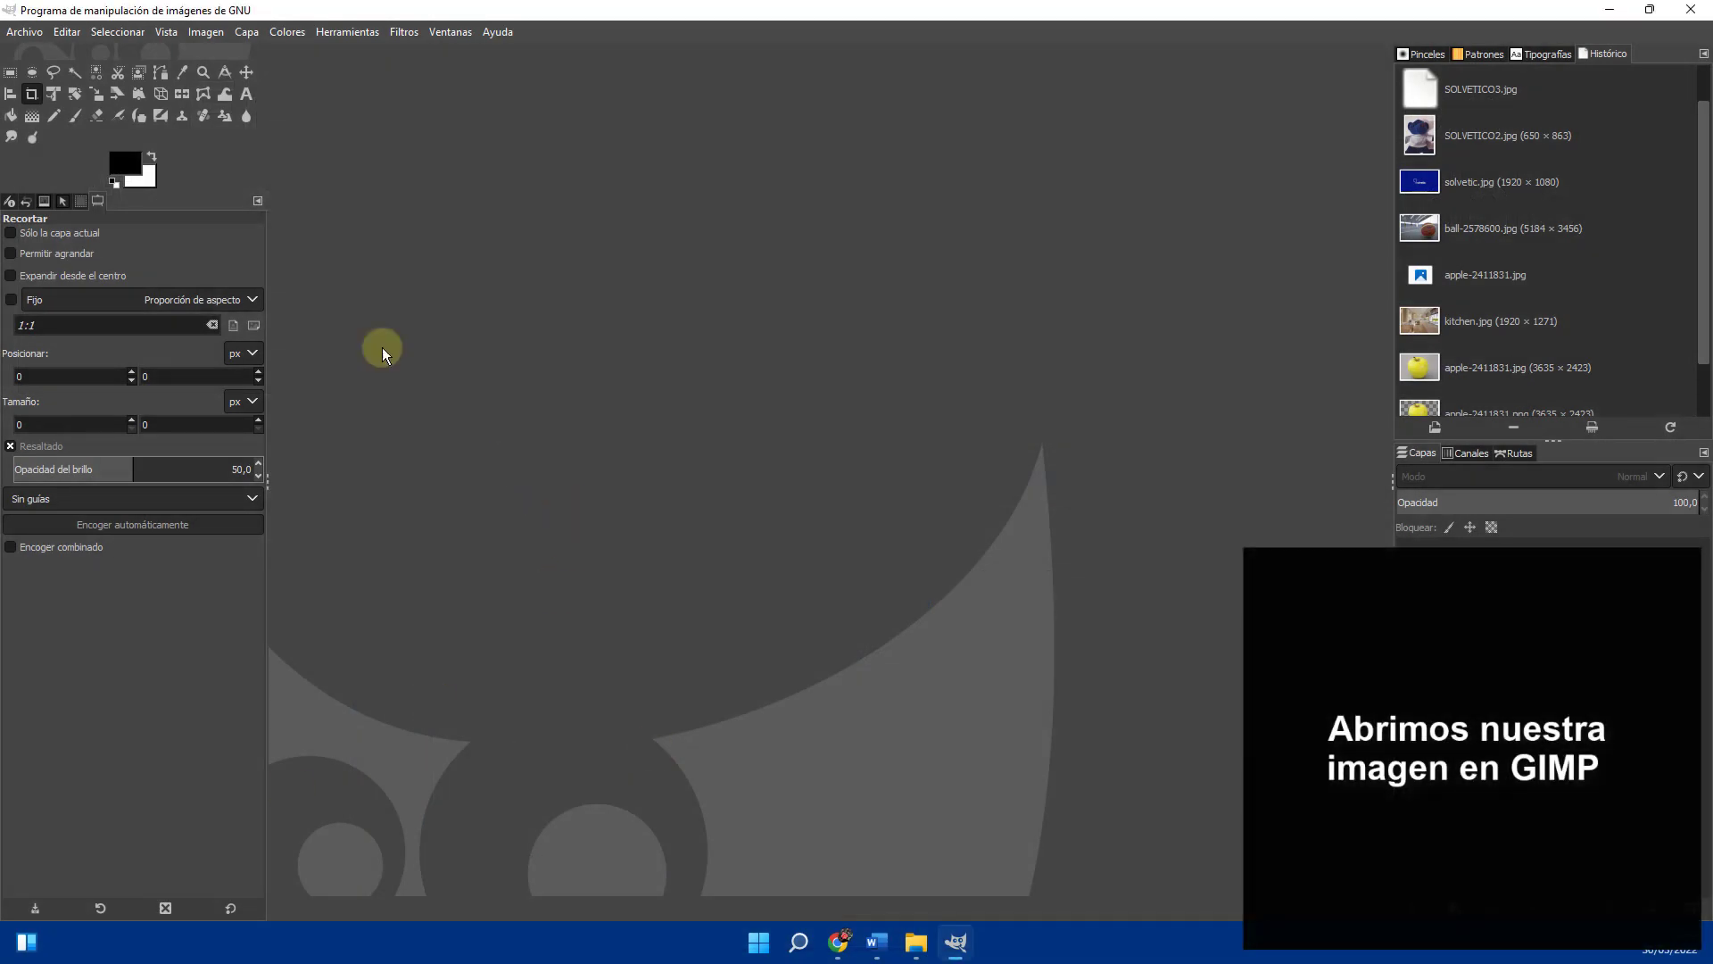
Step: Open the recently used image SOLVETICO2.jpg
{"action": "left_click", "coordinate": [25, 32]}
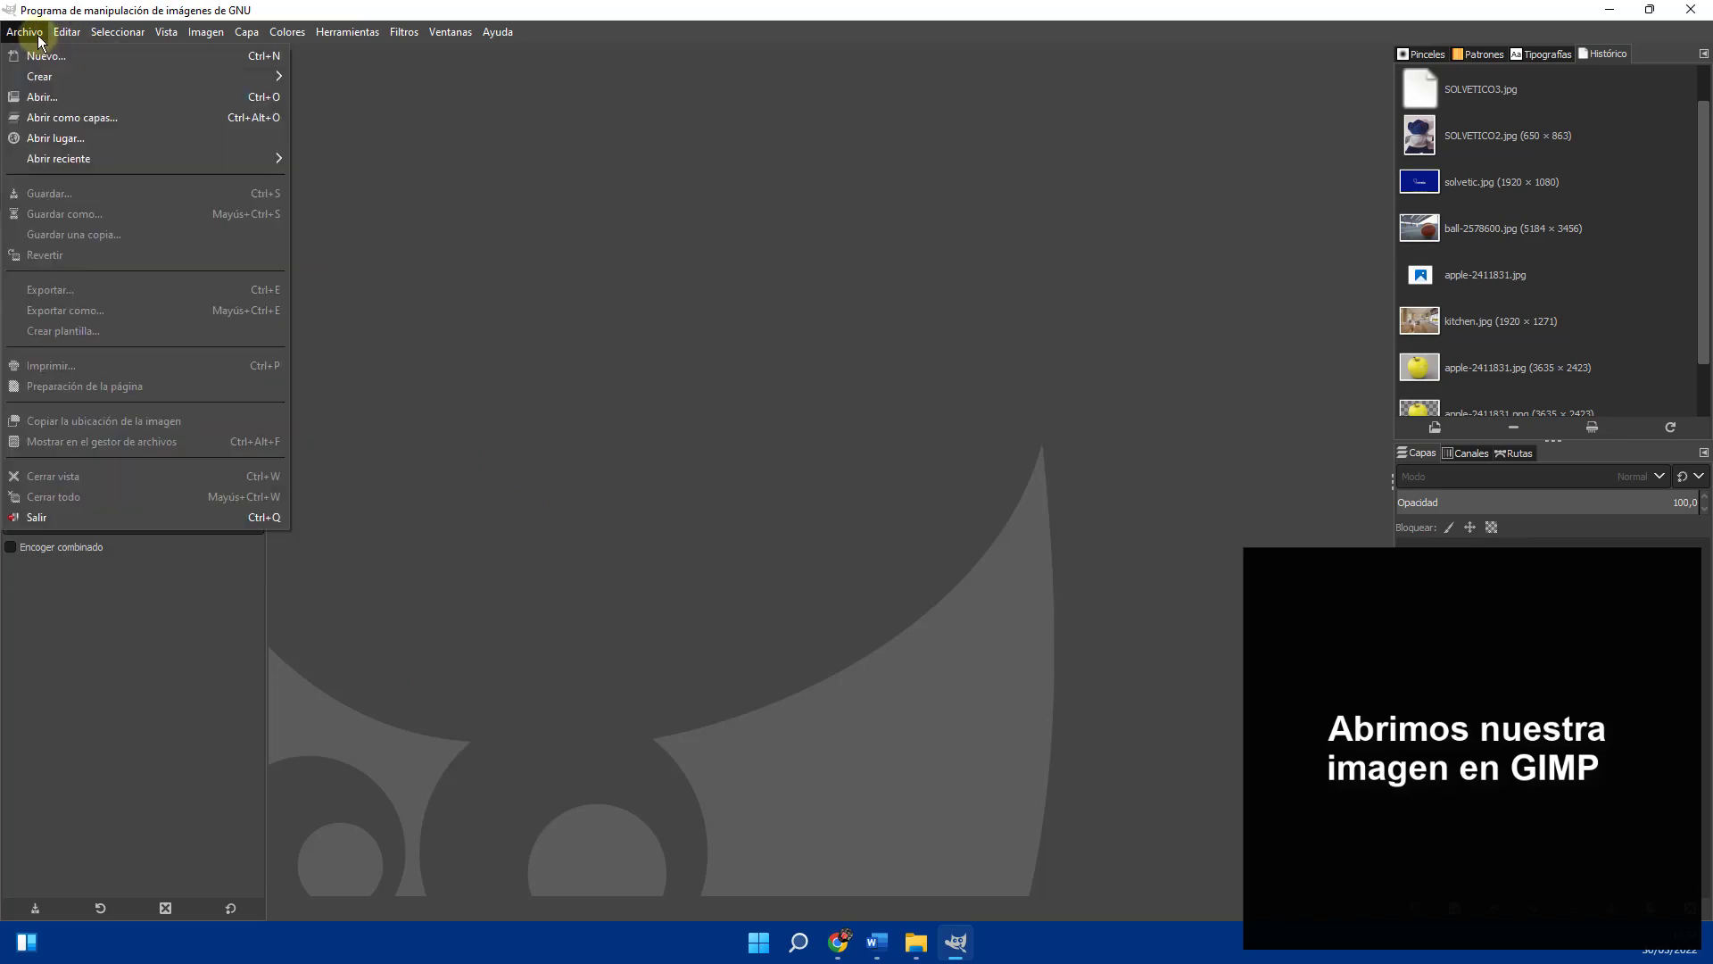
{"action": "left_click", "coordinate": [39, 98]}
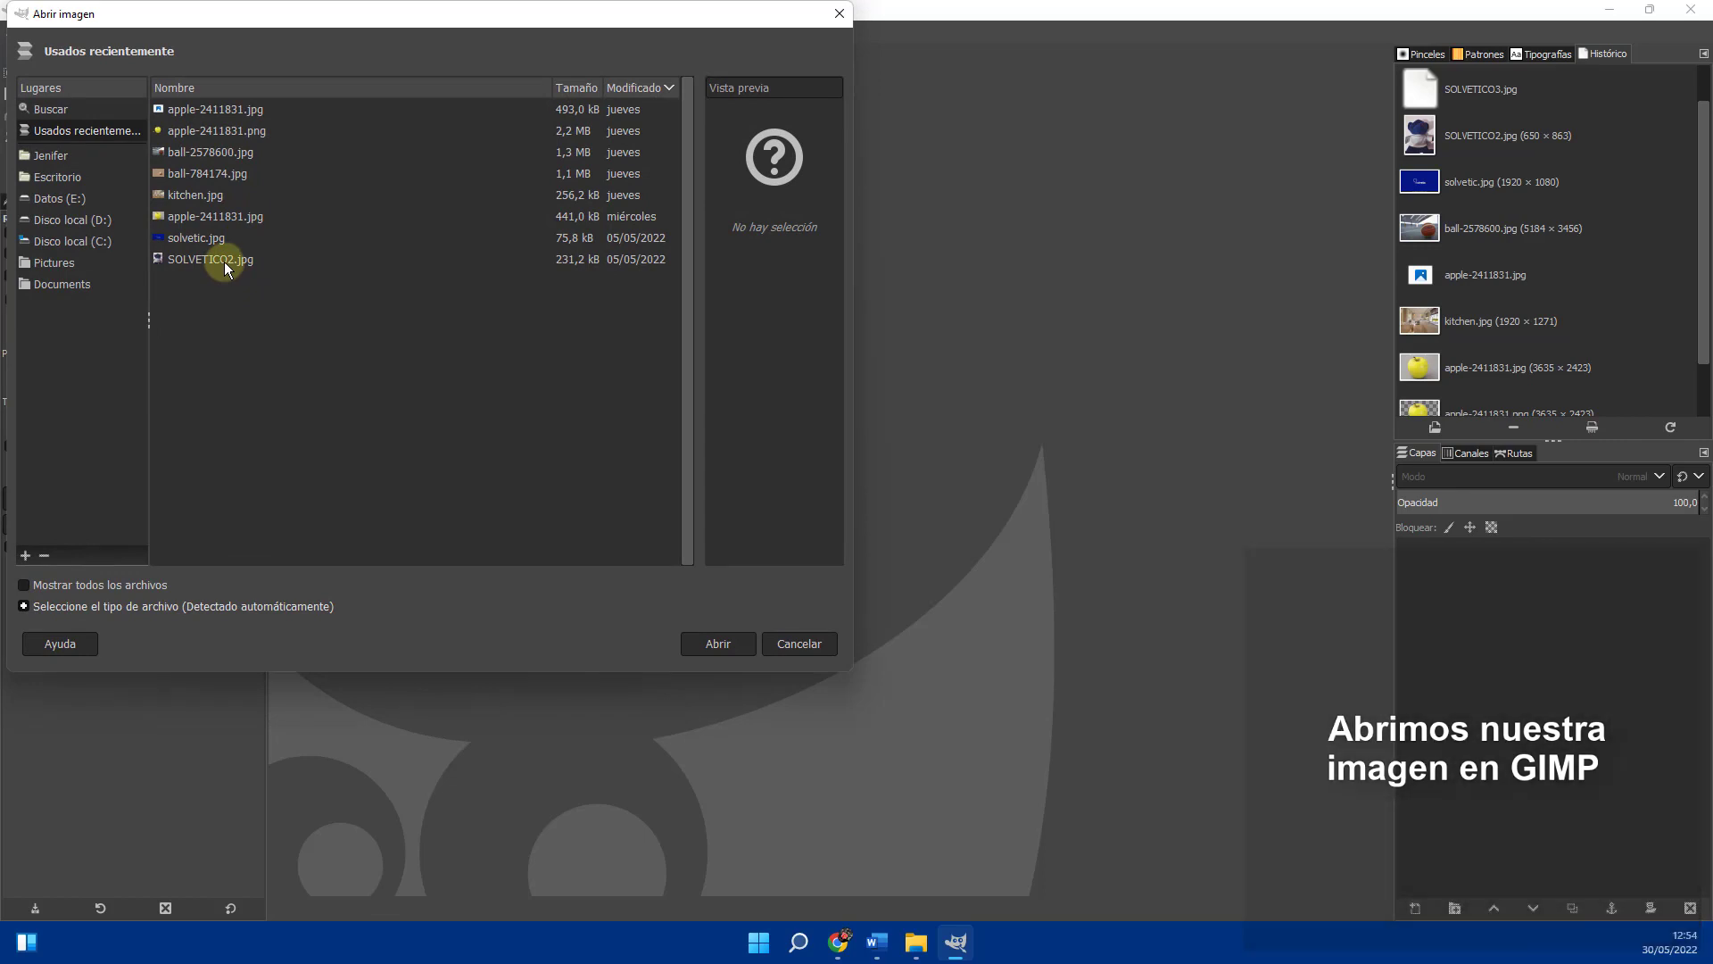
{"action": "double_click", "coordinate": [223, 261]}
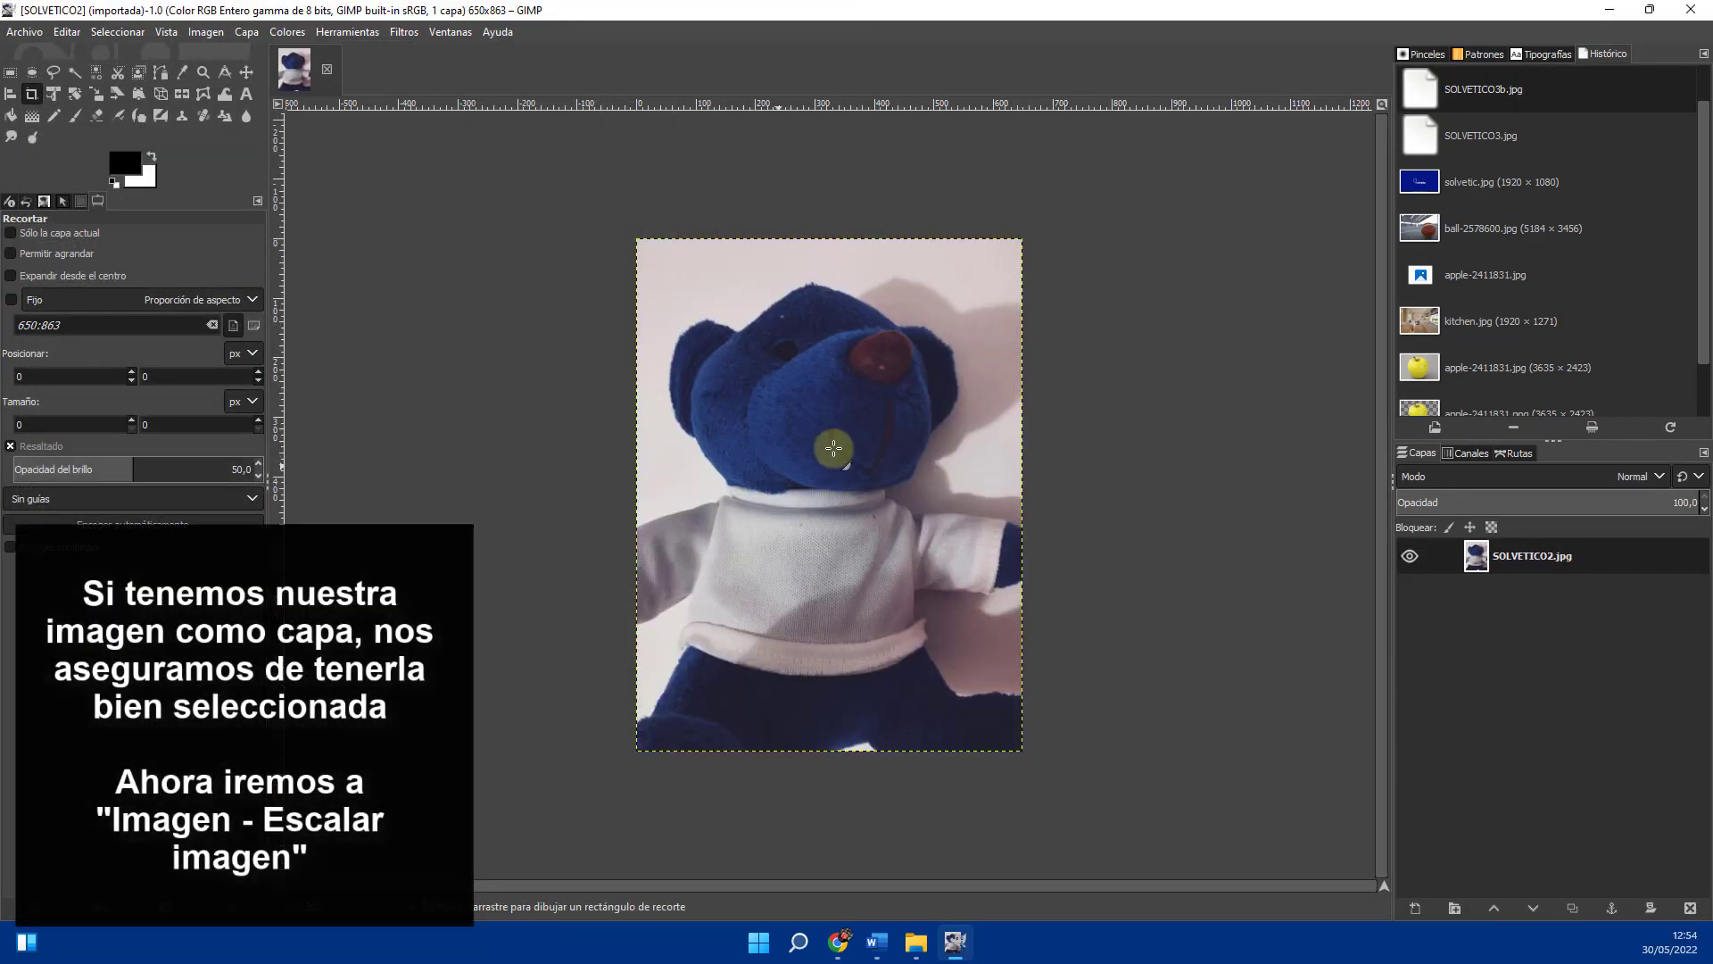
Step: Begin scaling the whole image, setting its width to 2500 px with width and height linked to keep the proportions
{"action": "left_click", "coordinate": [246, 73]}
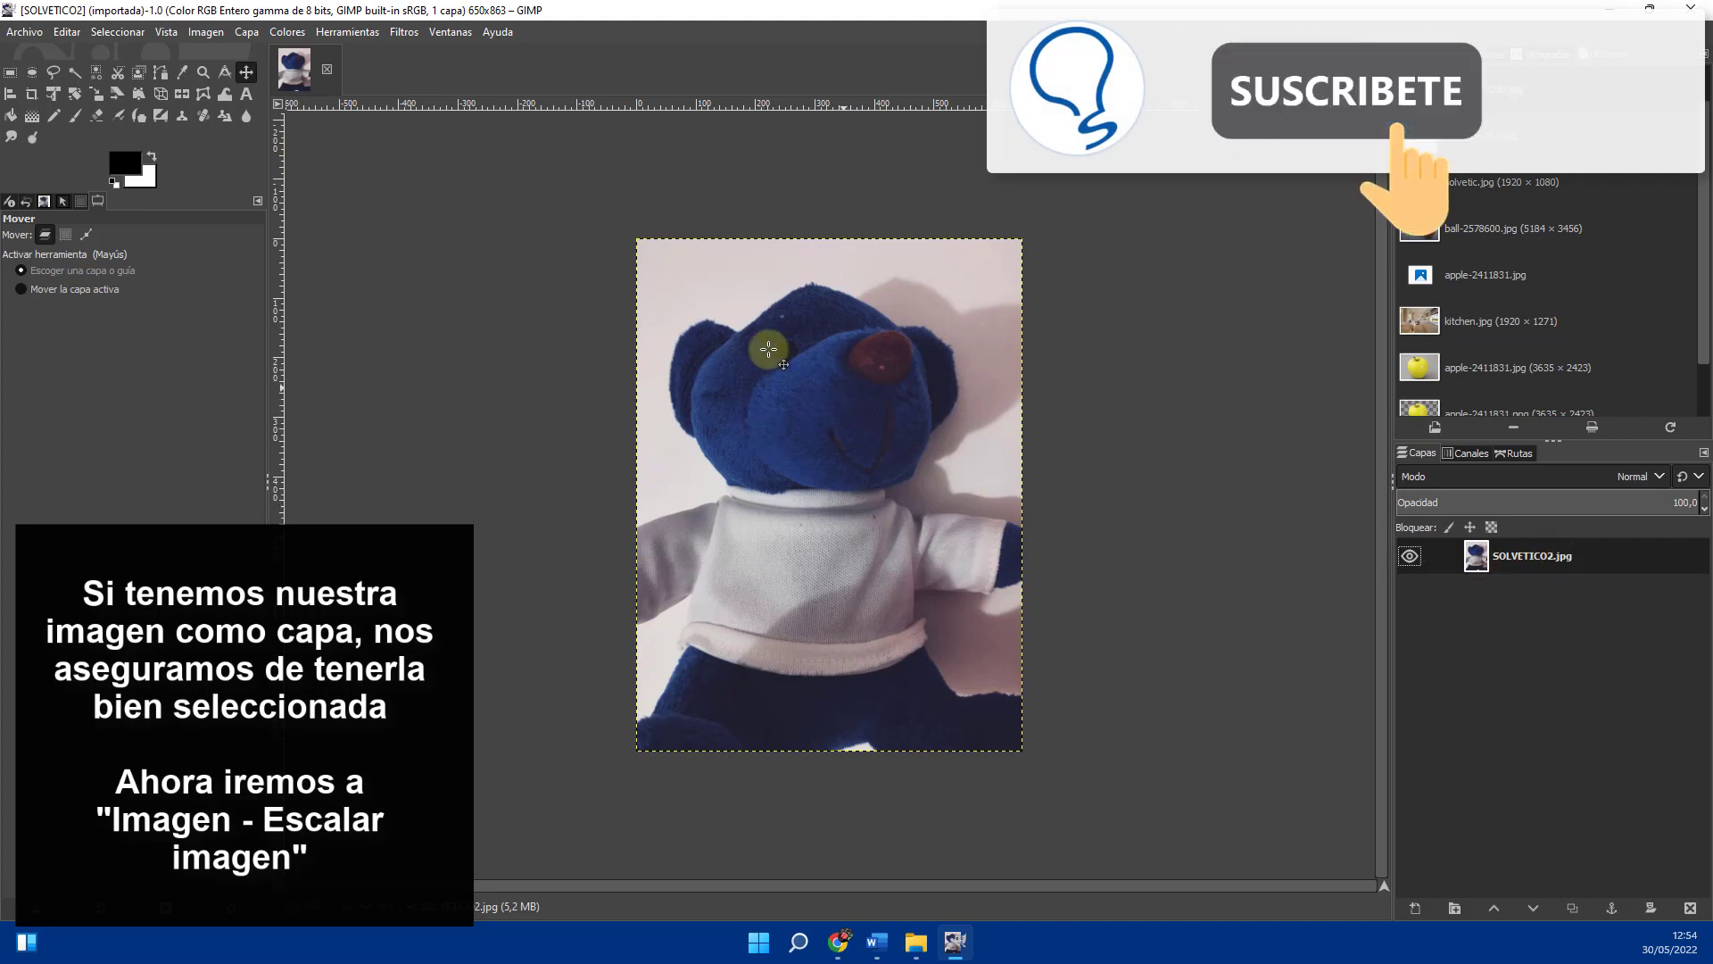
{"action": "left_click", "coordinate": [215, 34]}
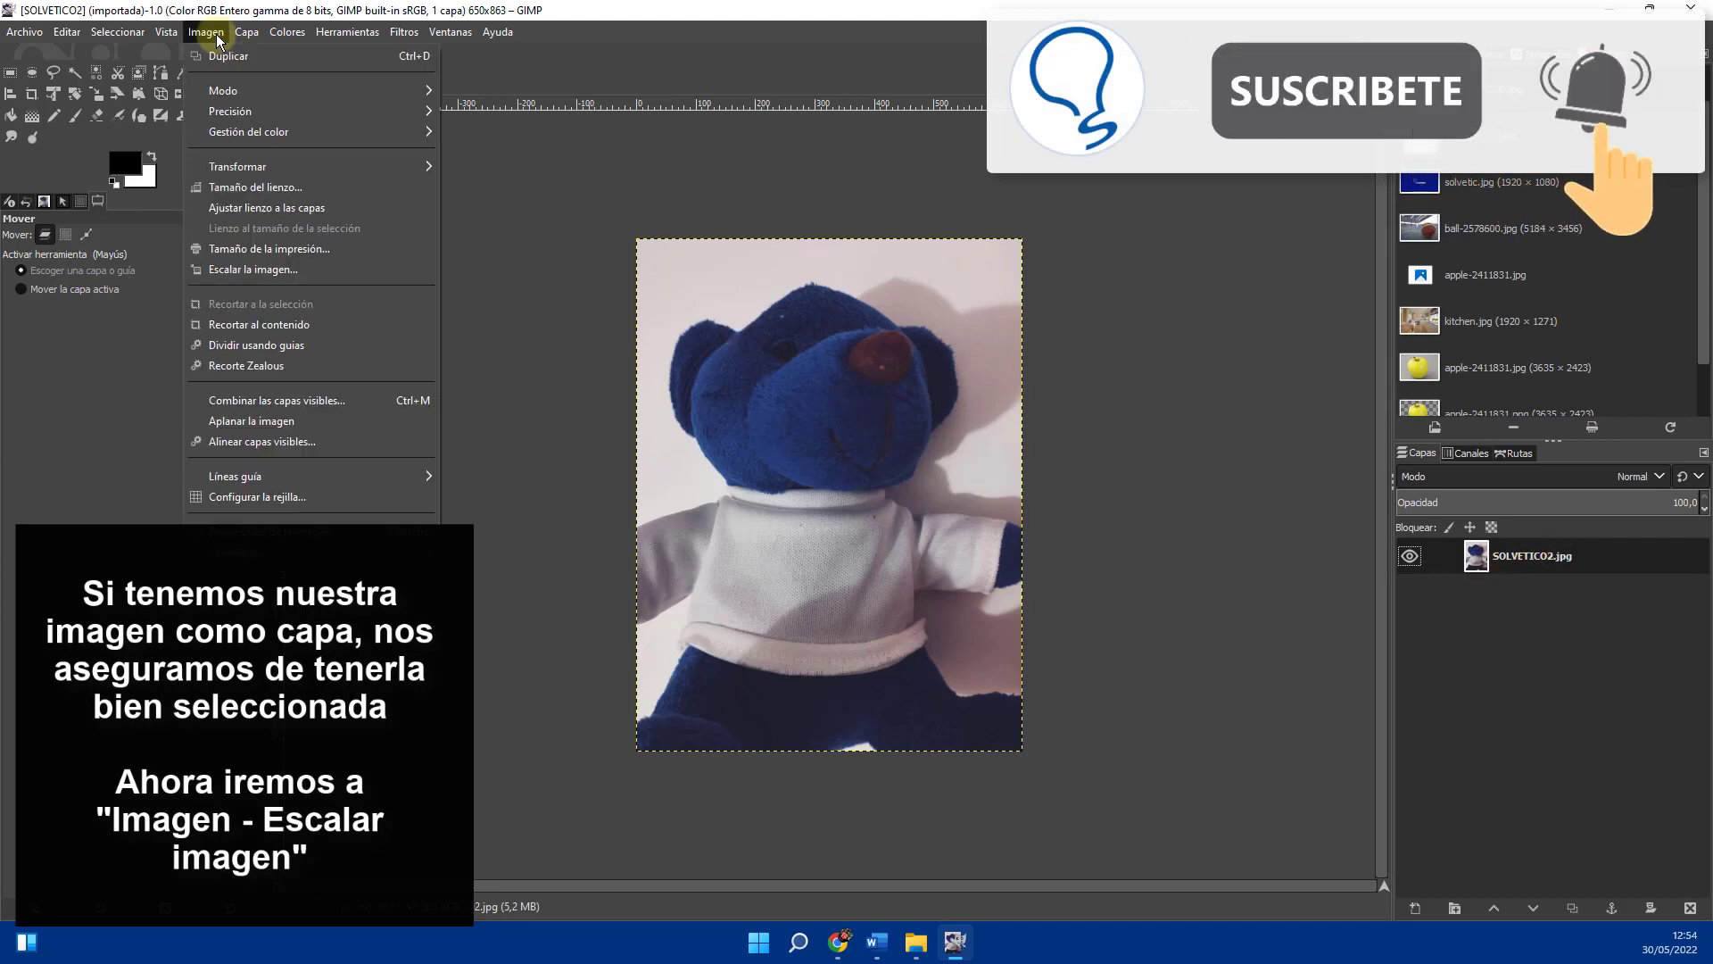
{"action": "left_click", "coordinate": [228, 271]}
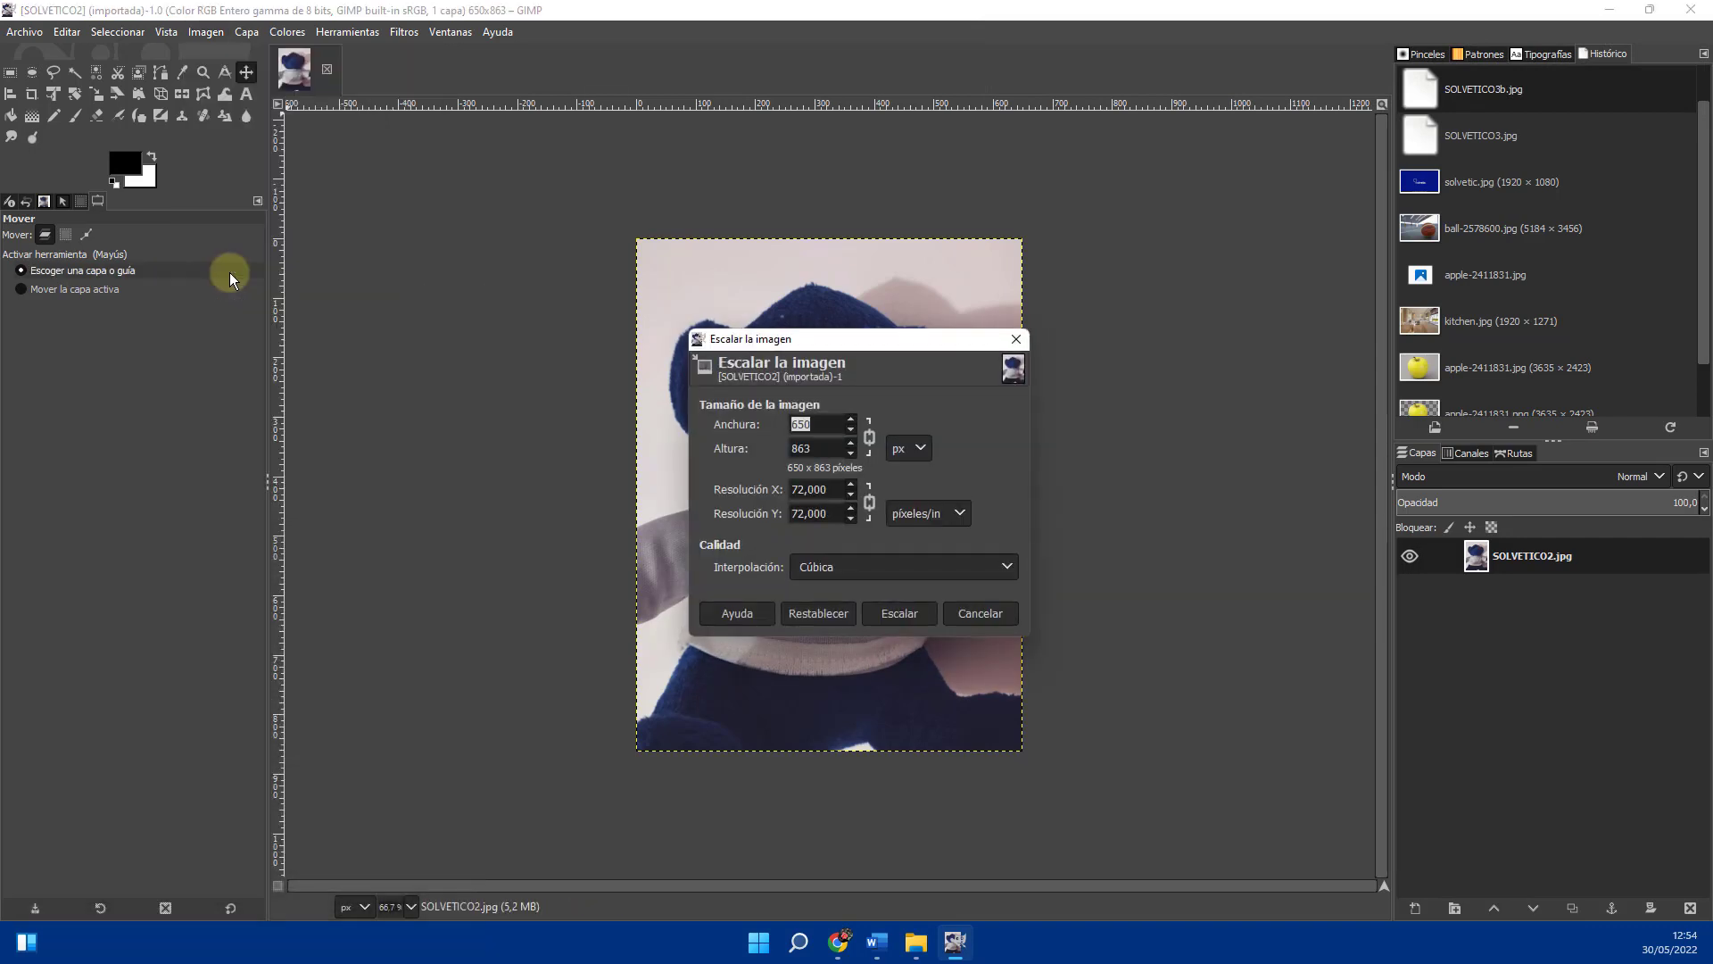
{"action": "left_click_drag", "start_coordinate": [762, 341], "coordinate": [1033, 313]}
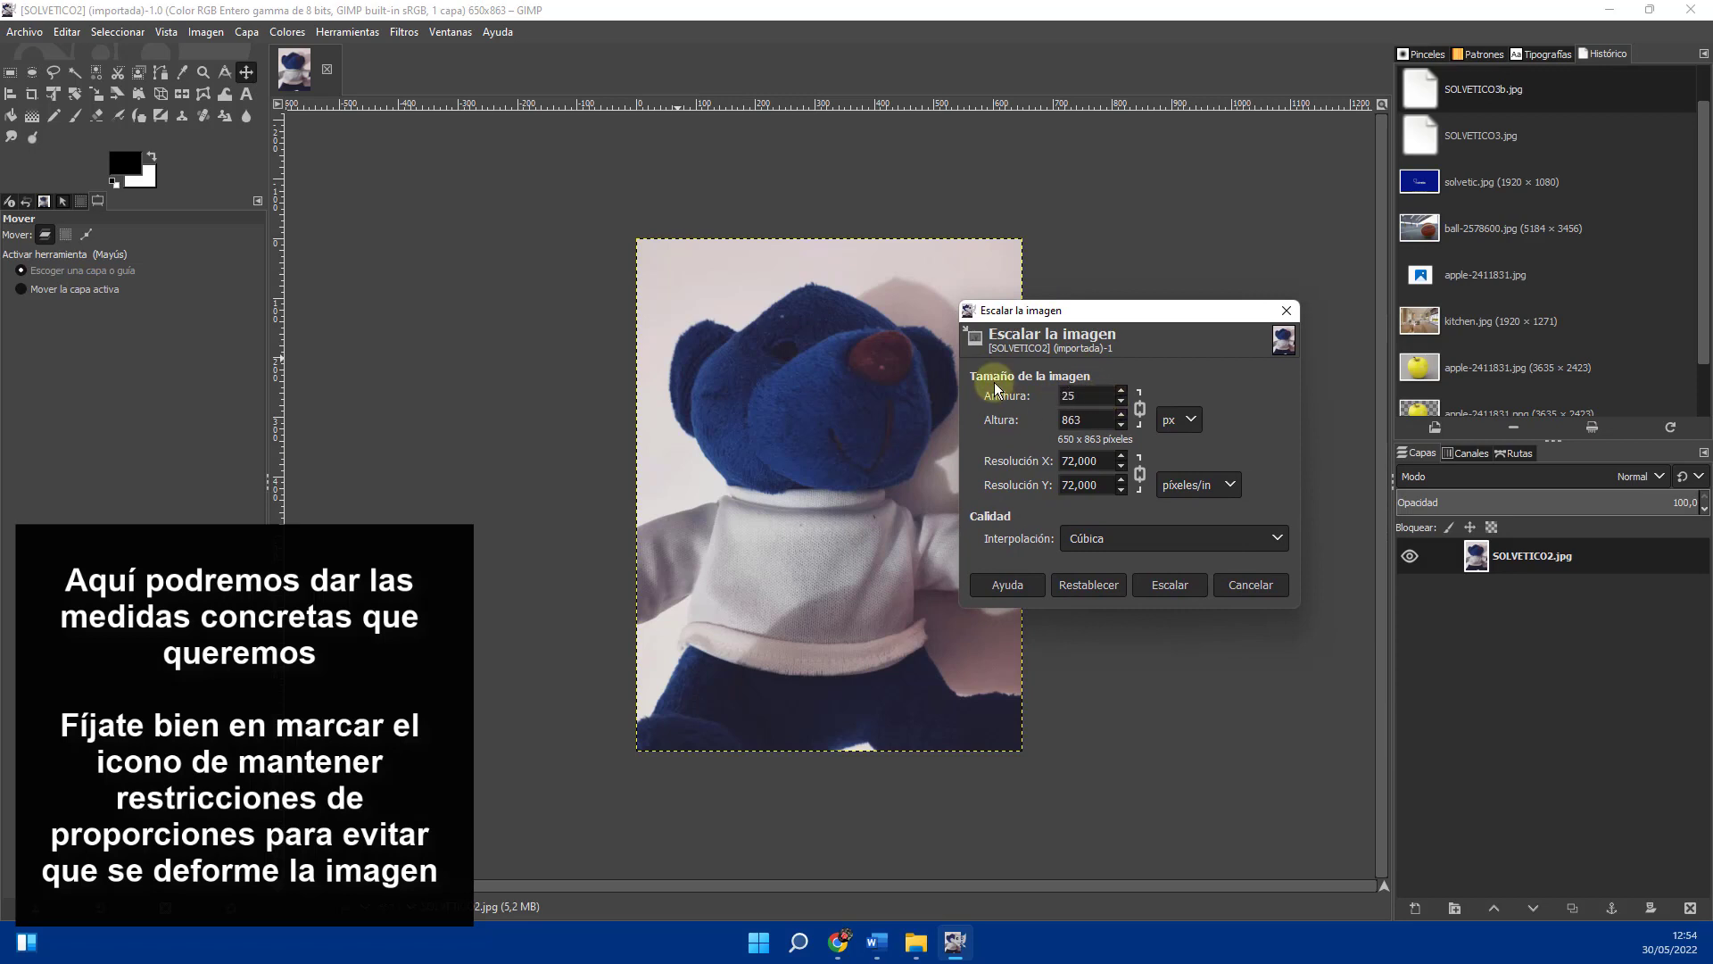
{"action": "left_click", "coordinate": [1136, 410]}
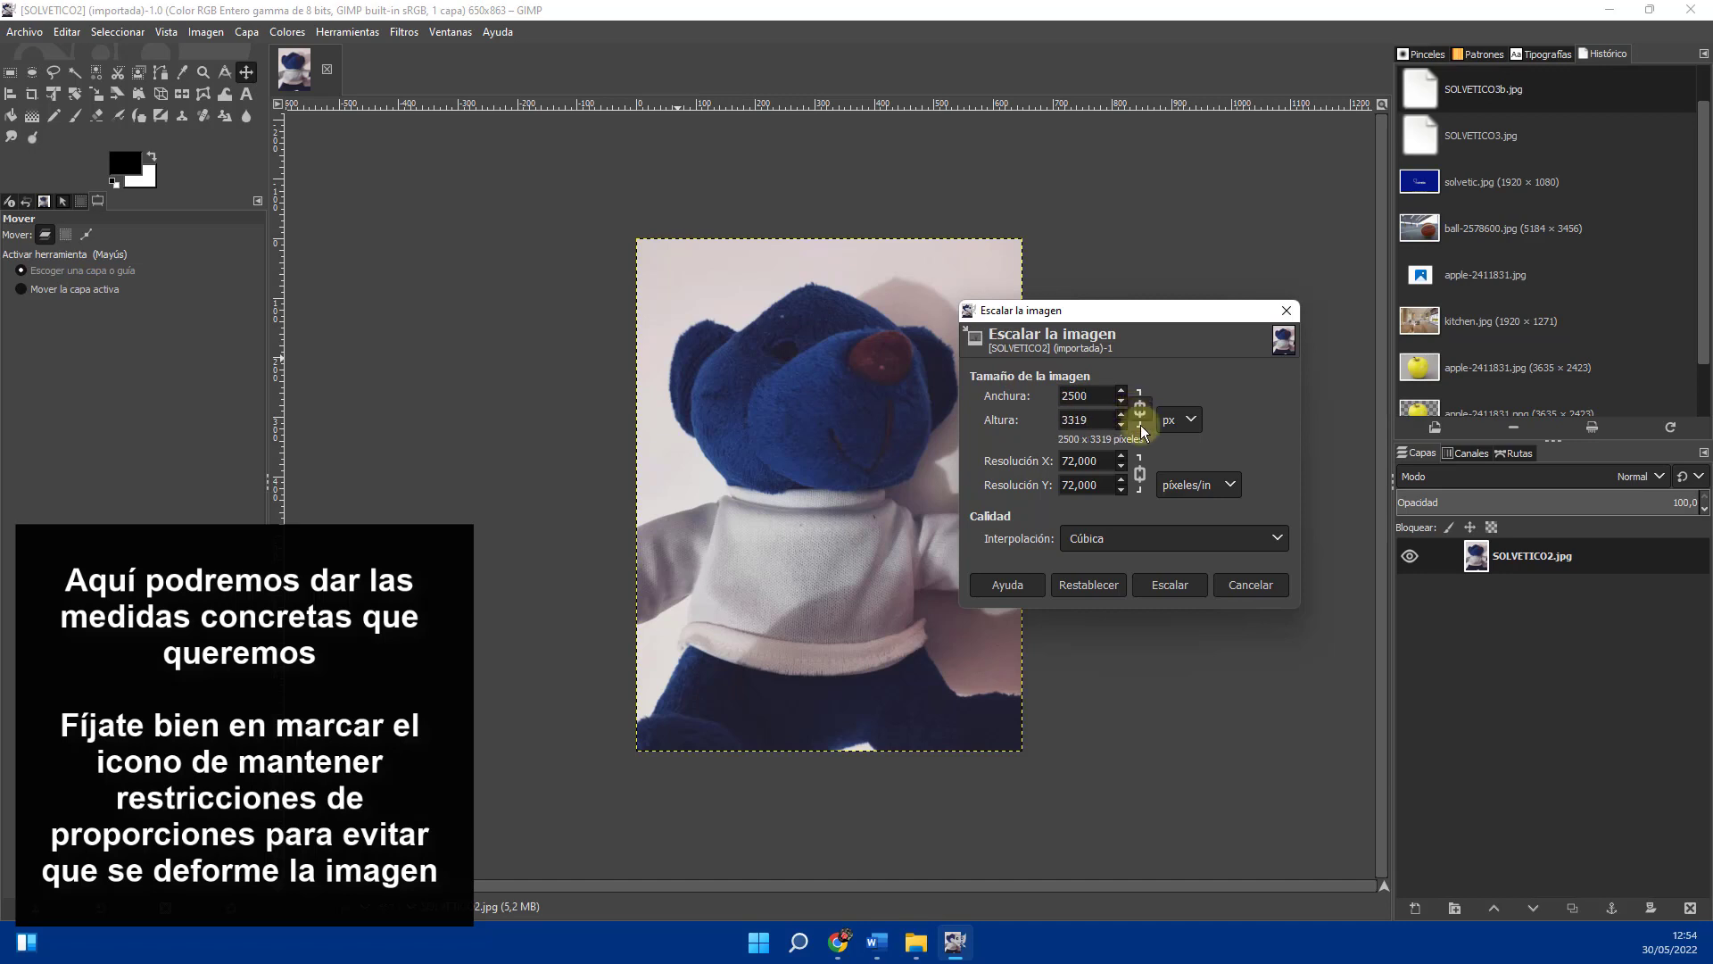
{"action": "left_click_drag", "start_coordinate": [1105, 398], "coordinate": [992, 383]}
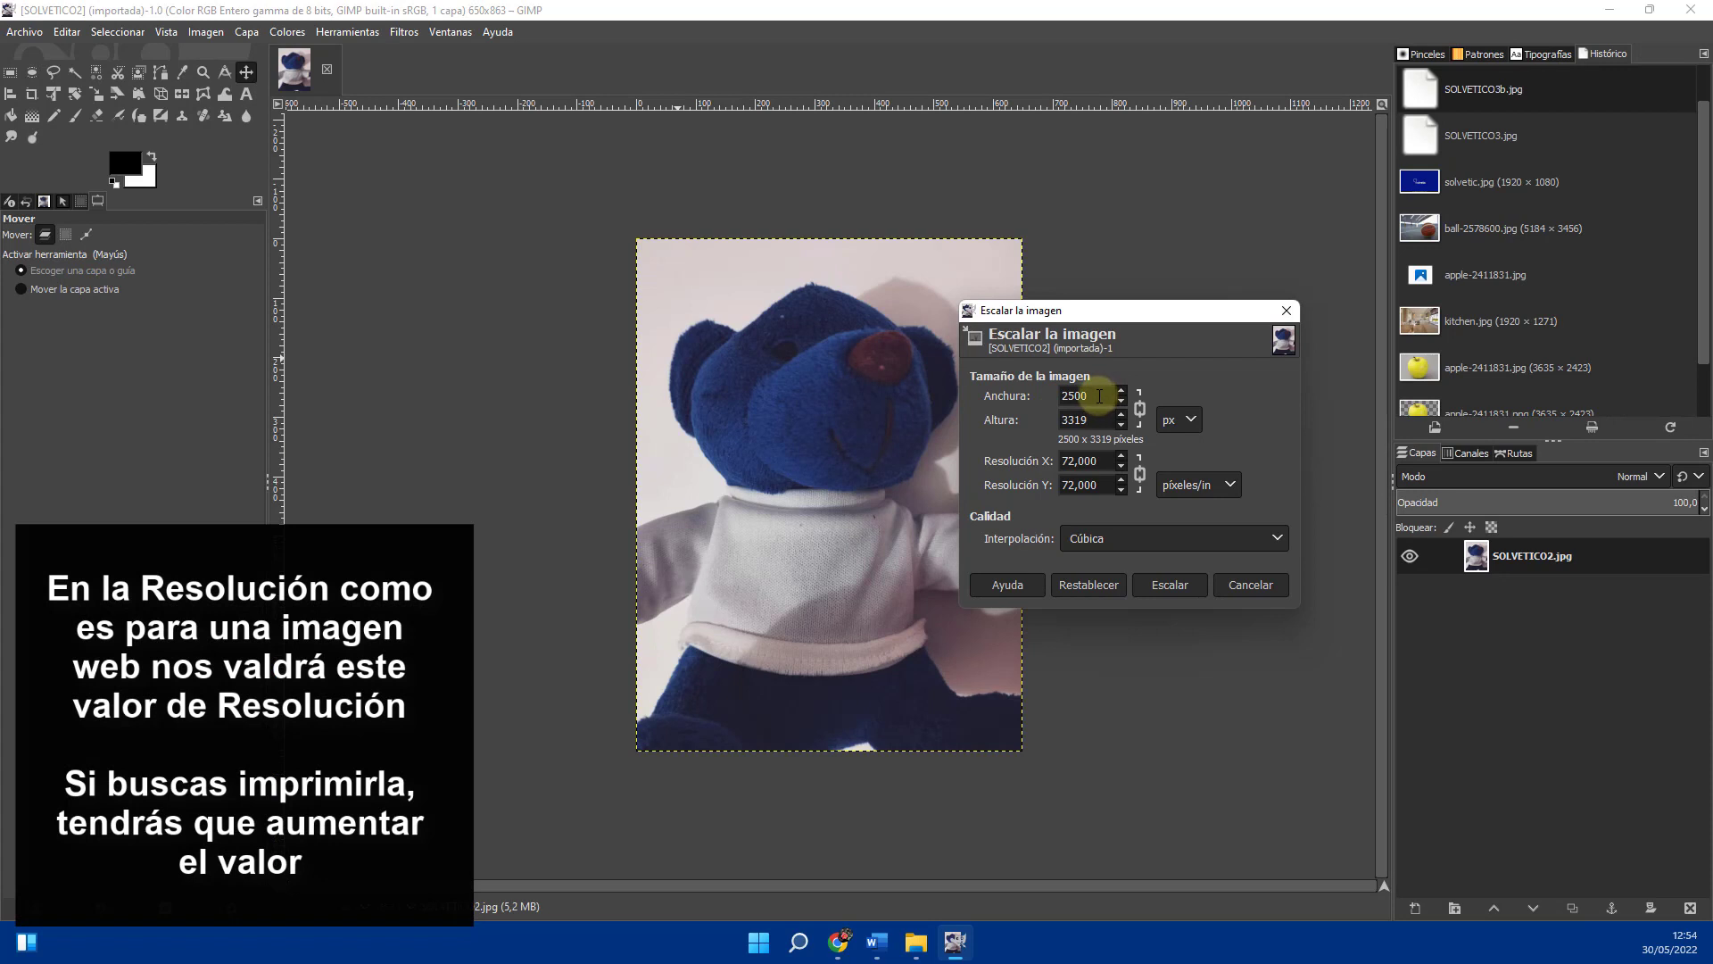
{"action": "left_click", "coordinate": [1074, 460]}
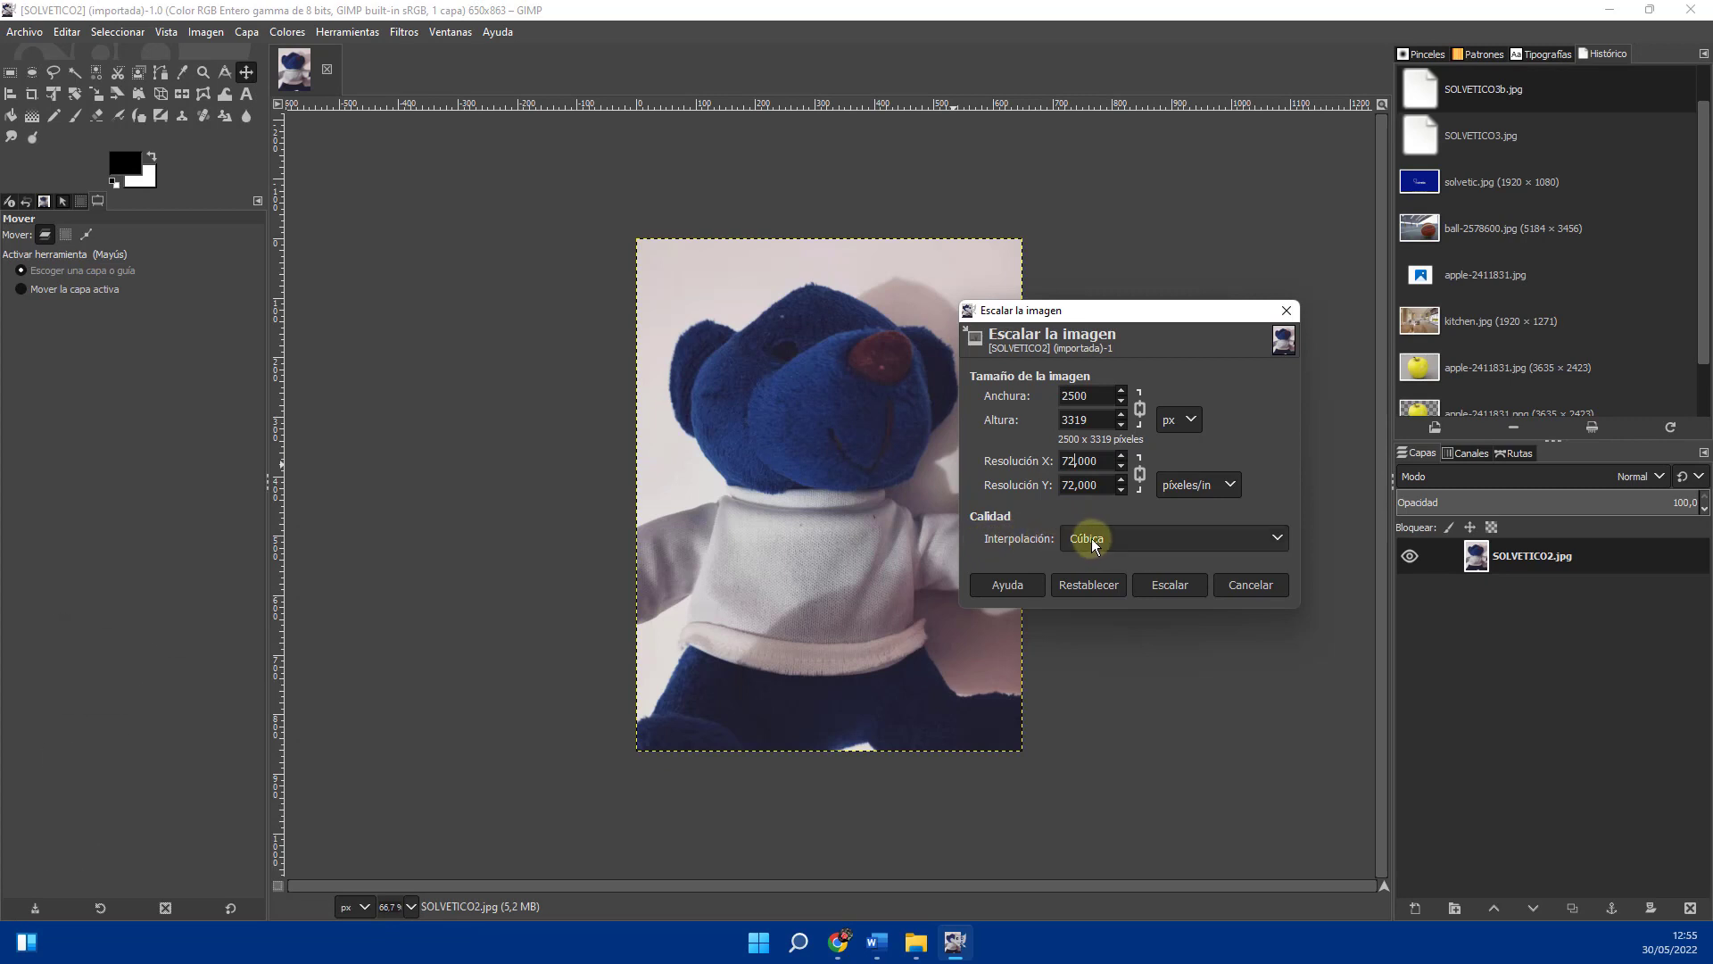
Step: Set the interpolation quality to Cúbica and apply the image scaling
{"action": "left_click", "coordinate": [1092, 538]}
{"action": "left_click", "coordinate": [1090, 563]}
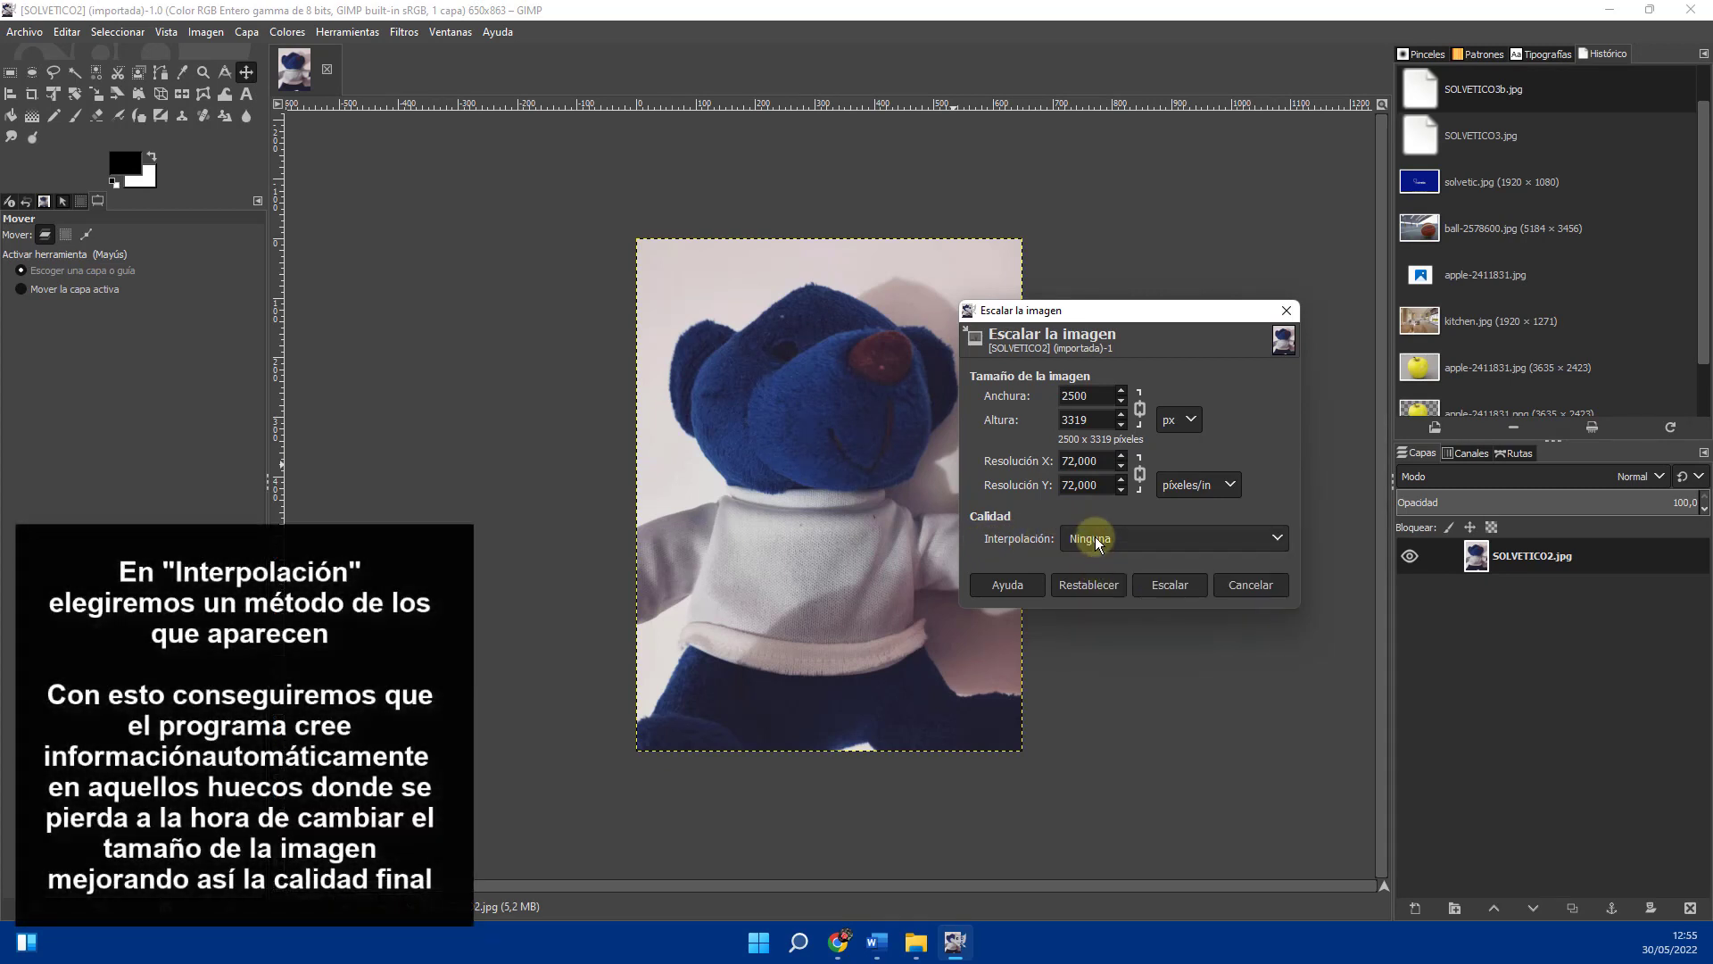
{"action": "left_click", "coordinate": [1095, 537]}
{"action": "left_click", "coordinate": [1094, 605]}
{"action": "left_click", "coordinate": [1094, 540]}
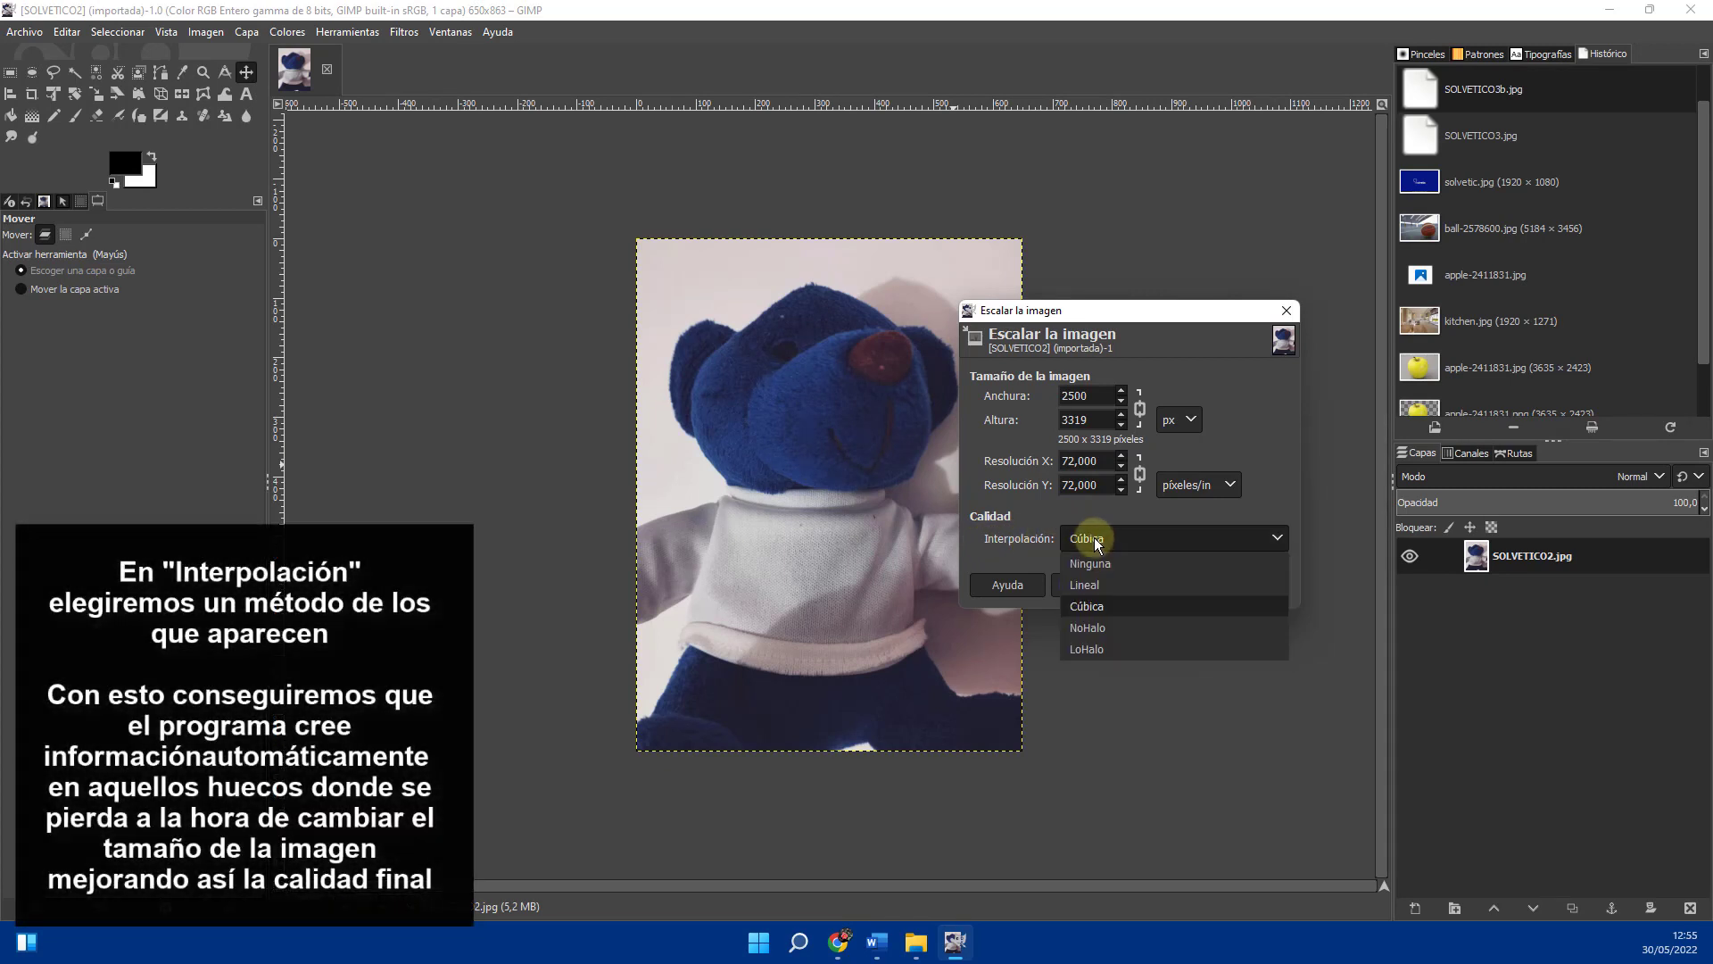
{"action": "left_click", "coordinate": [1089, 607]}
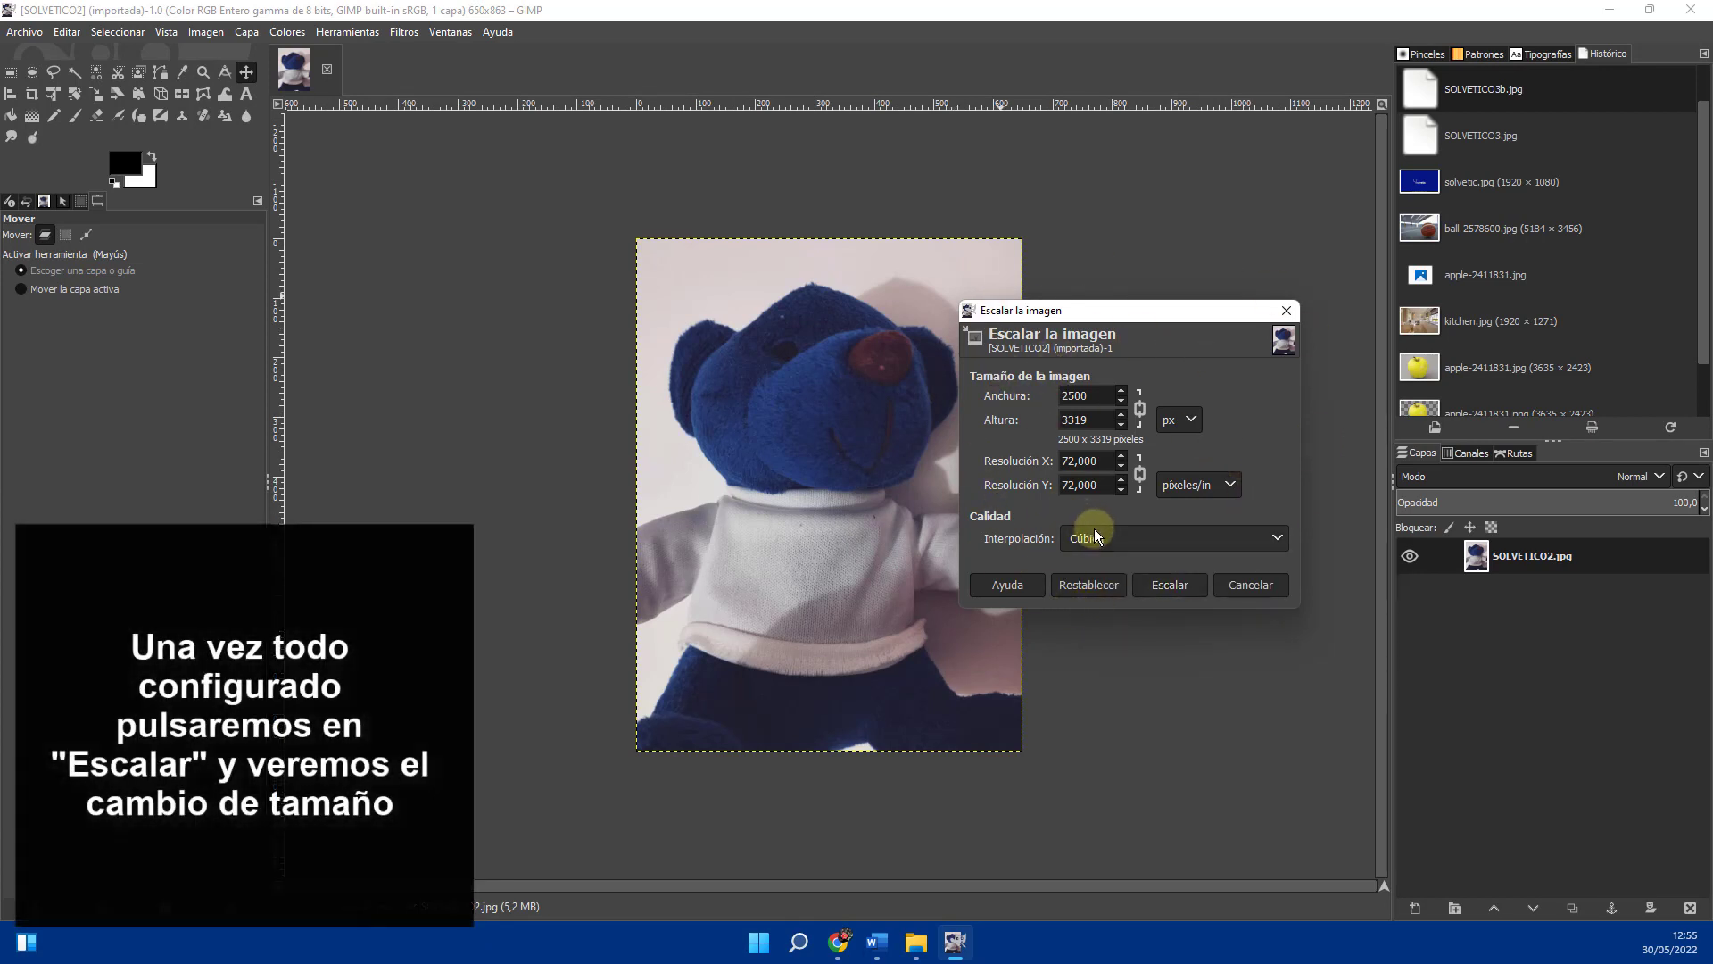
{"action": "left_click", "coordinate": [1176, 586]}
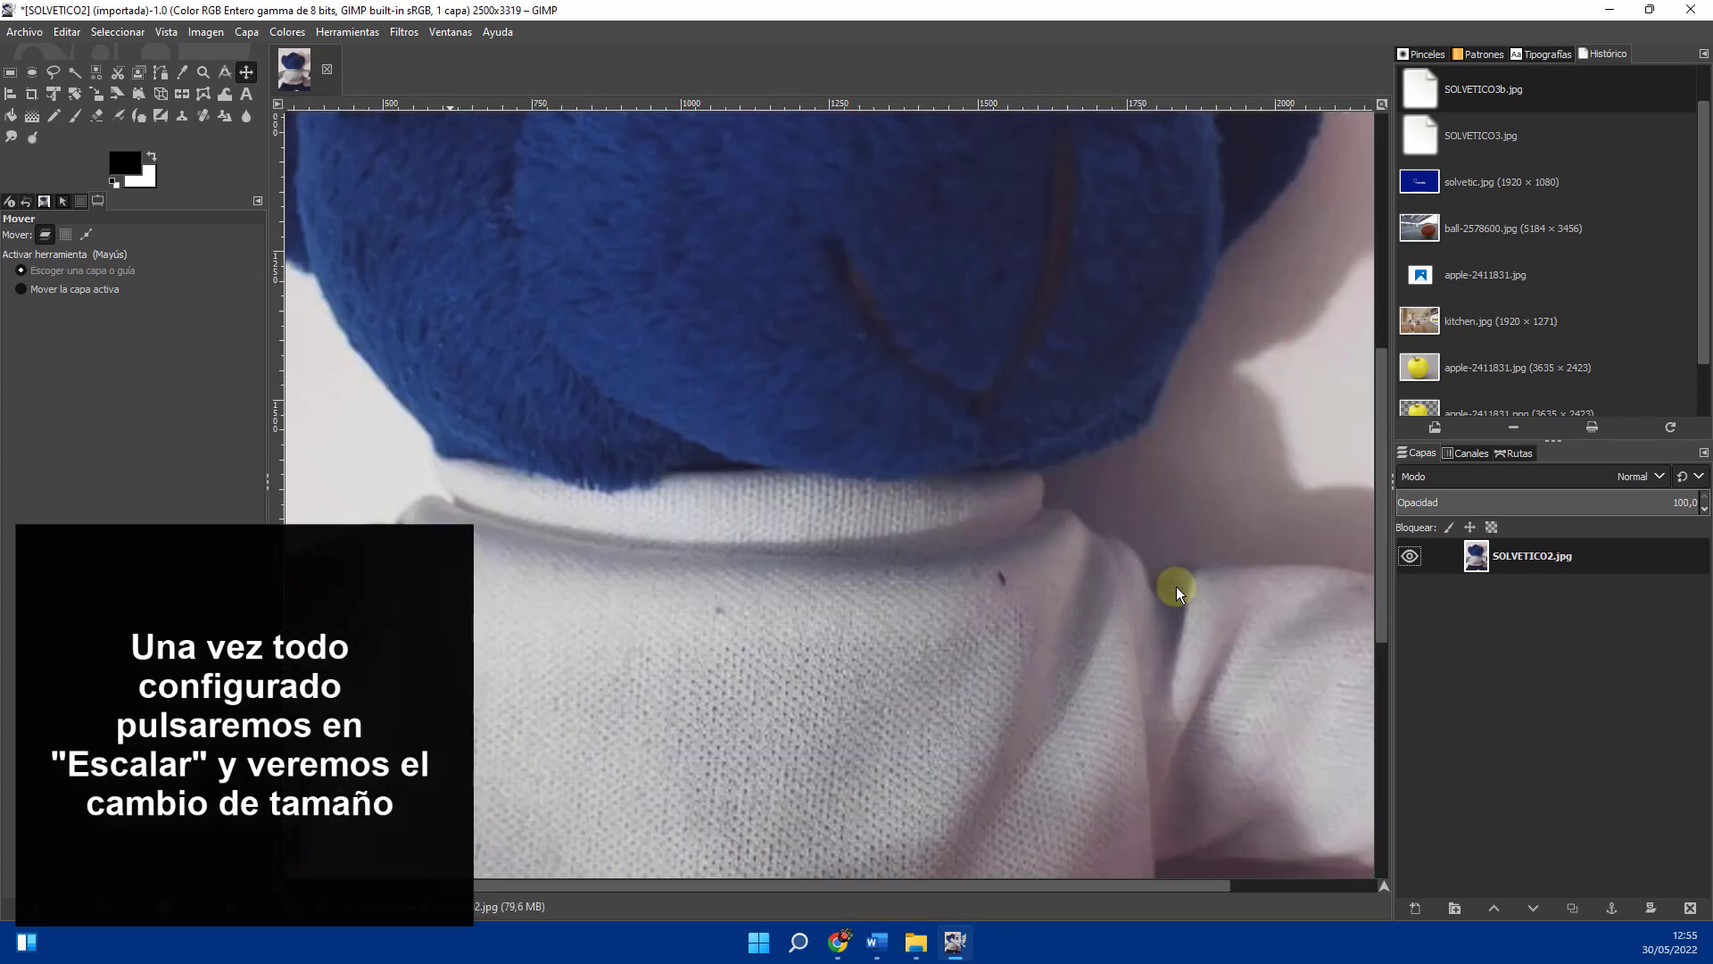
Step: Fit the whole image in view and start the Scale tool (Redimensionar) on the SOLVETICO2.jpg layer
{"action": "key", "text": "shift+ctrl+j"}
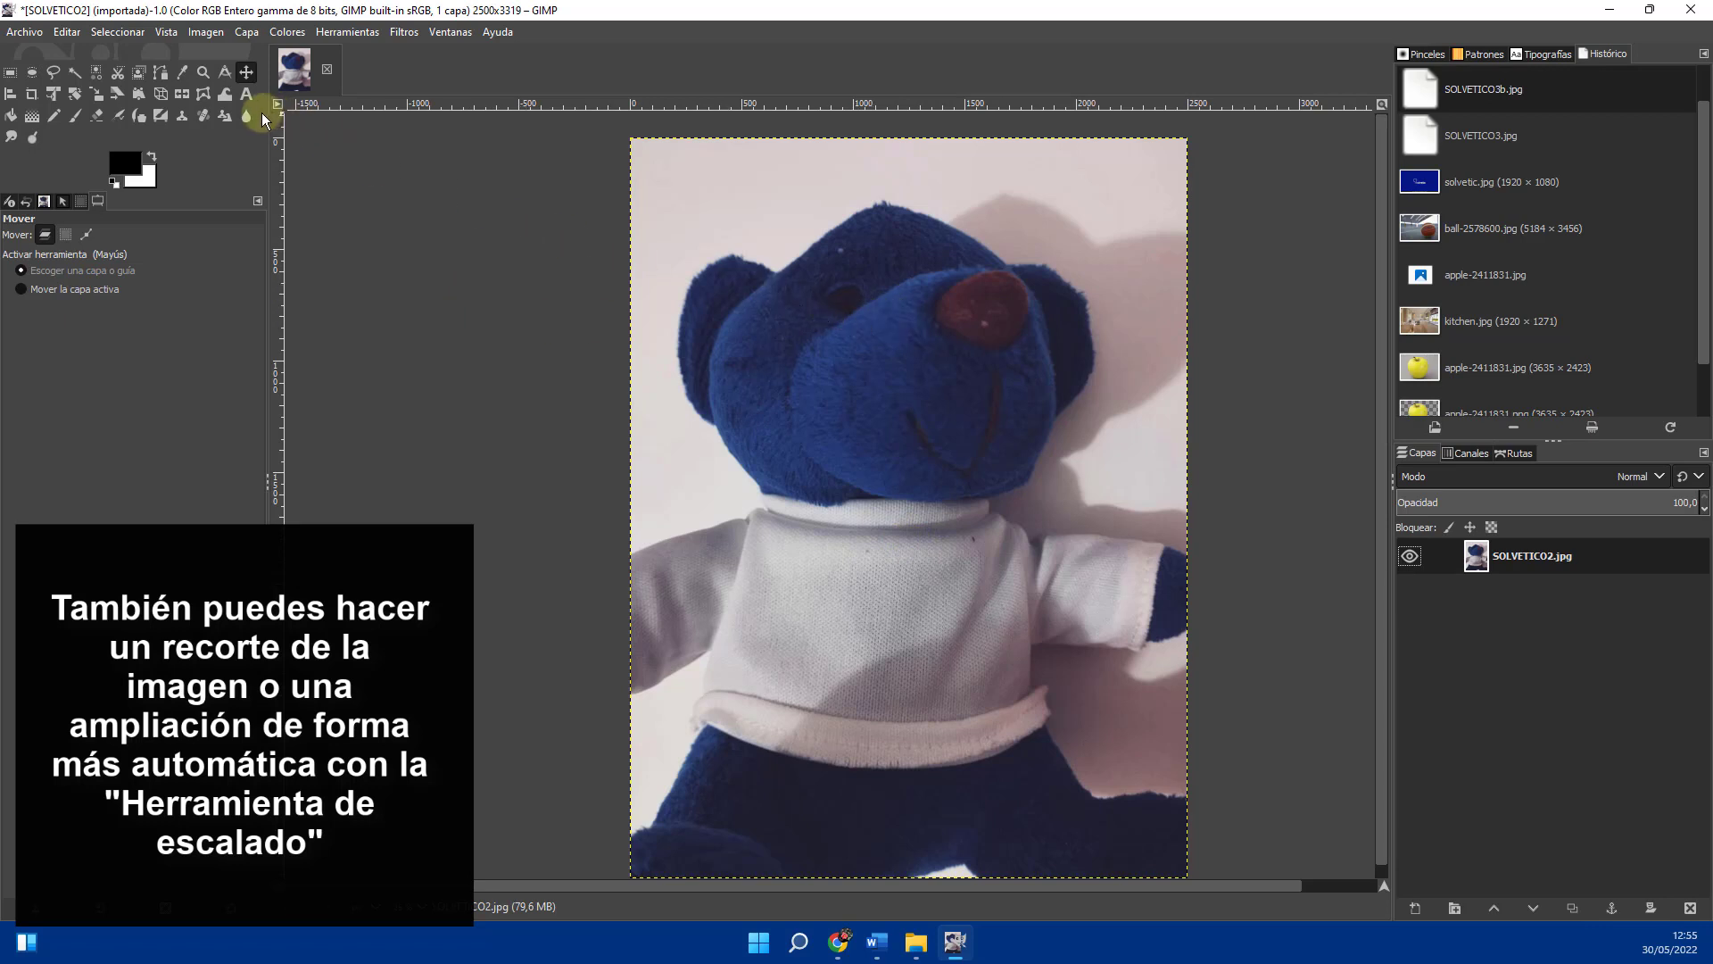
{"action": "left_click", "coordinate": [96, 97]}
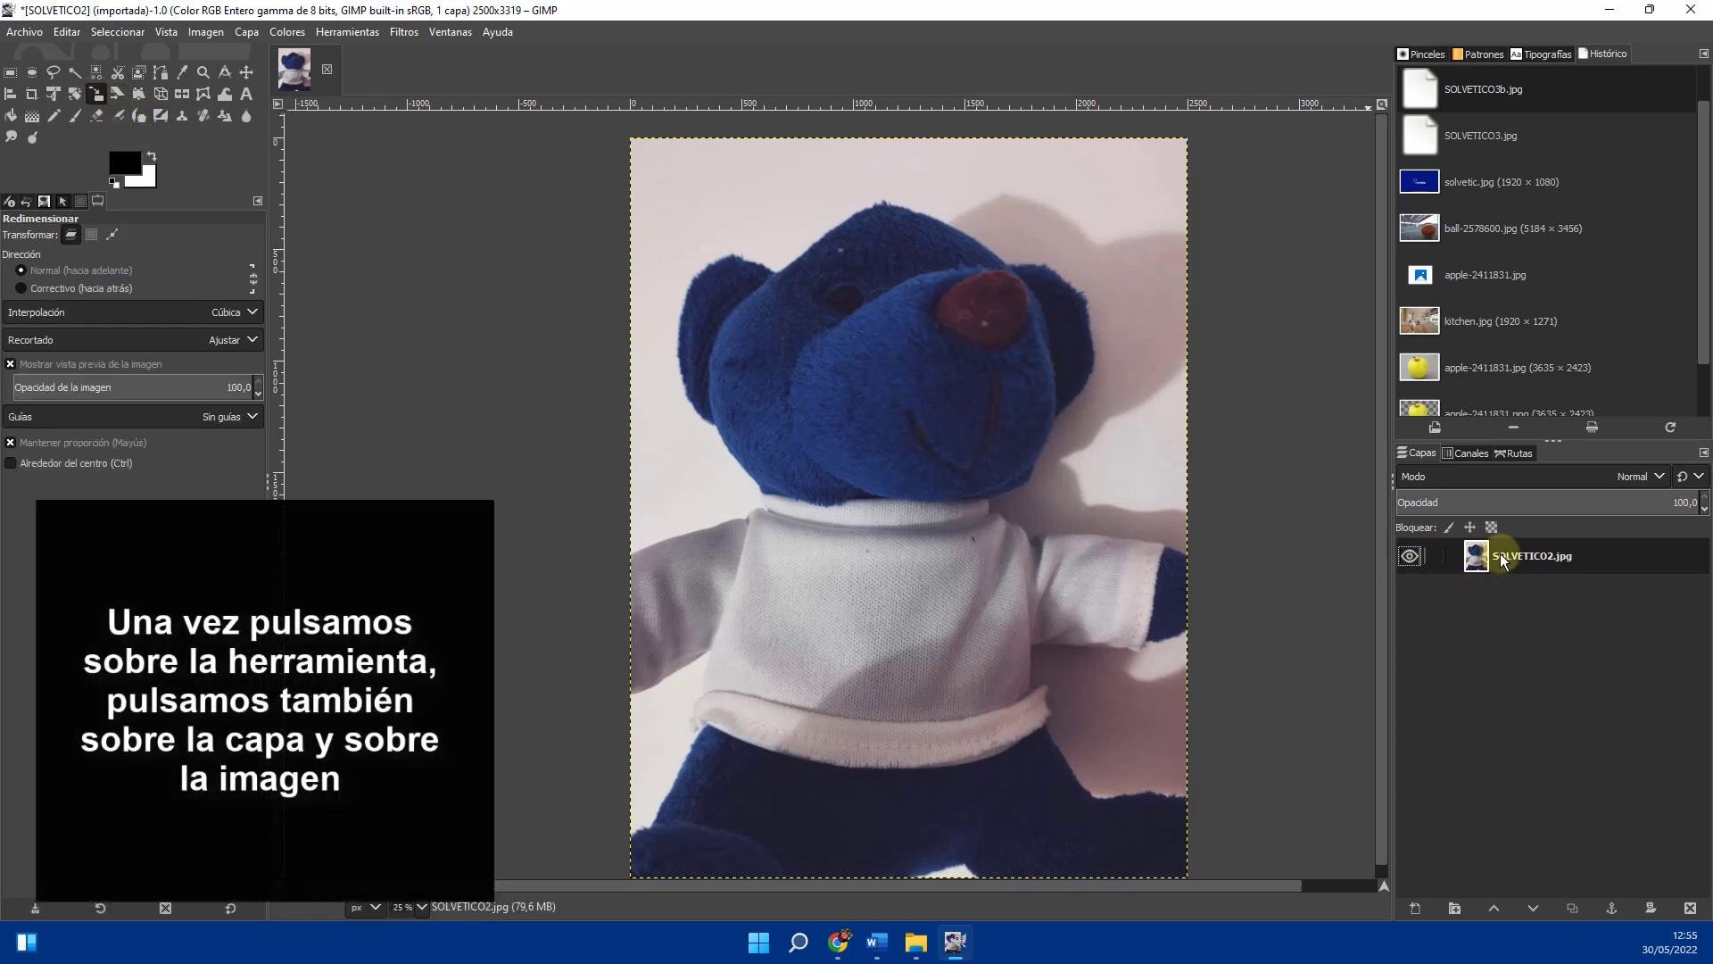
{"action": "left_click", "coordinate": [852, 426]}
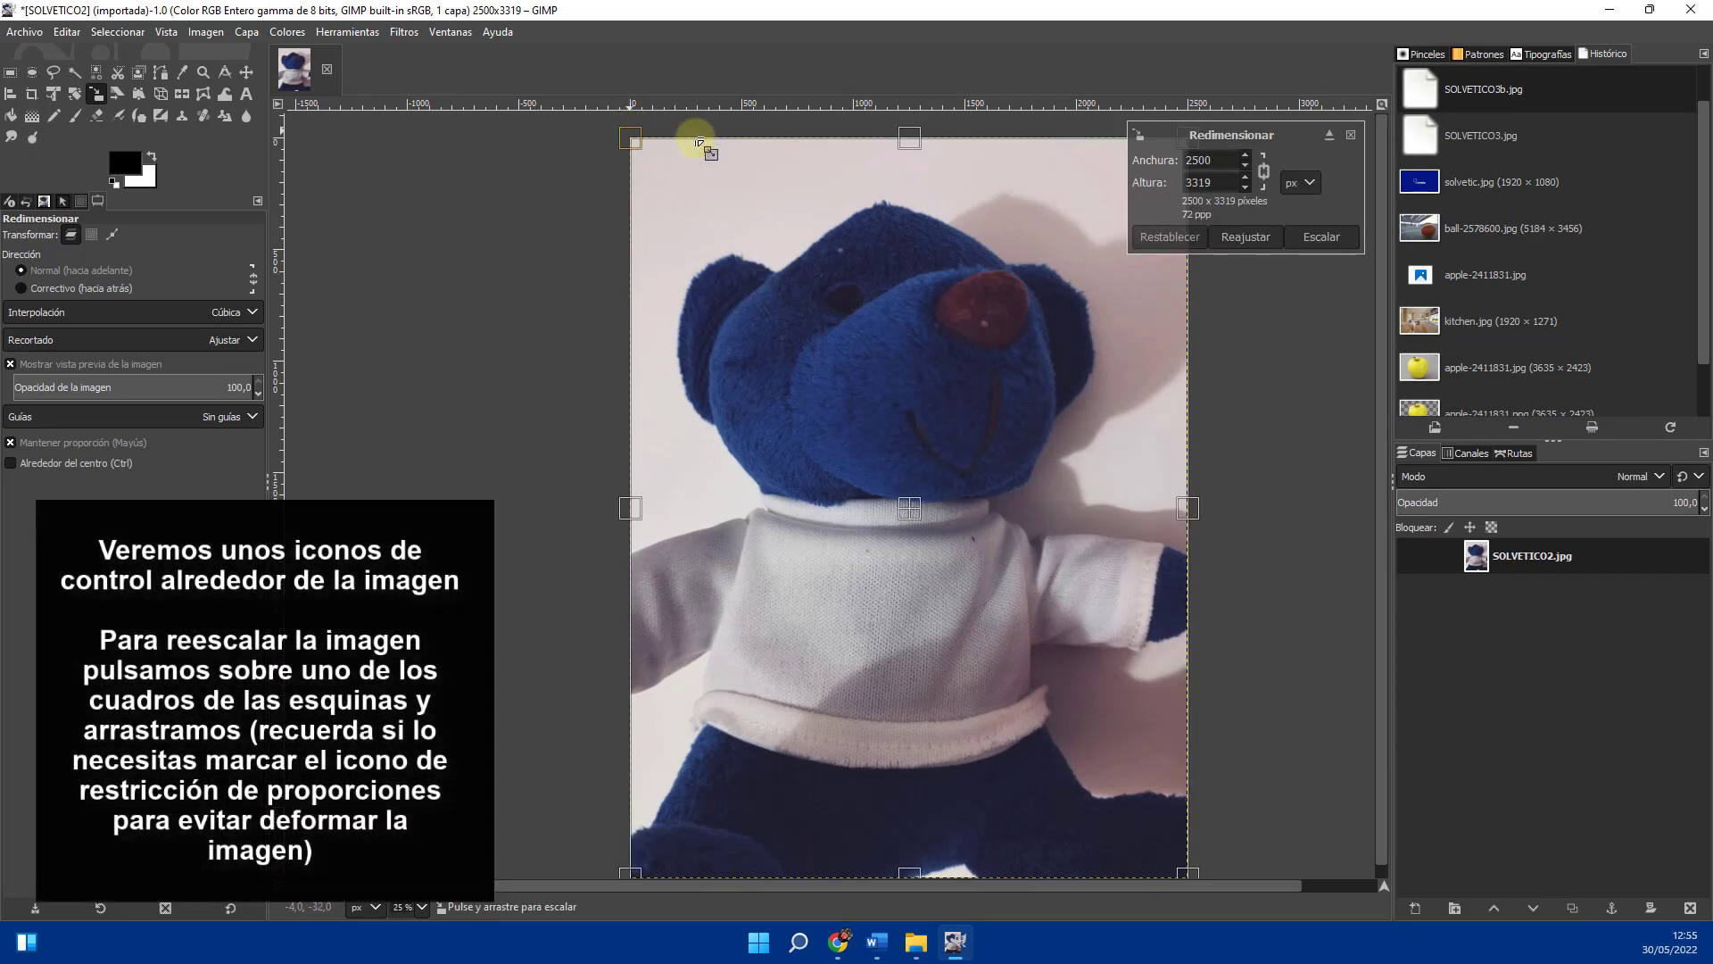
Step: Try stretching the layer from its upper-left corner to about 3360 × 2895 px with proportions unlinked, and undo it
{"action": "left_click", "coordinate": [1264, 172]}
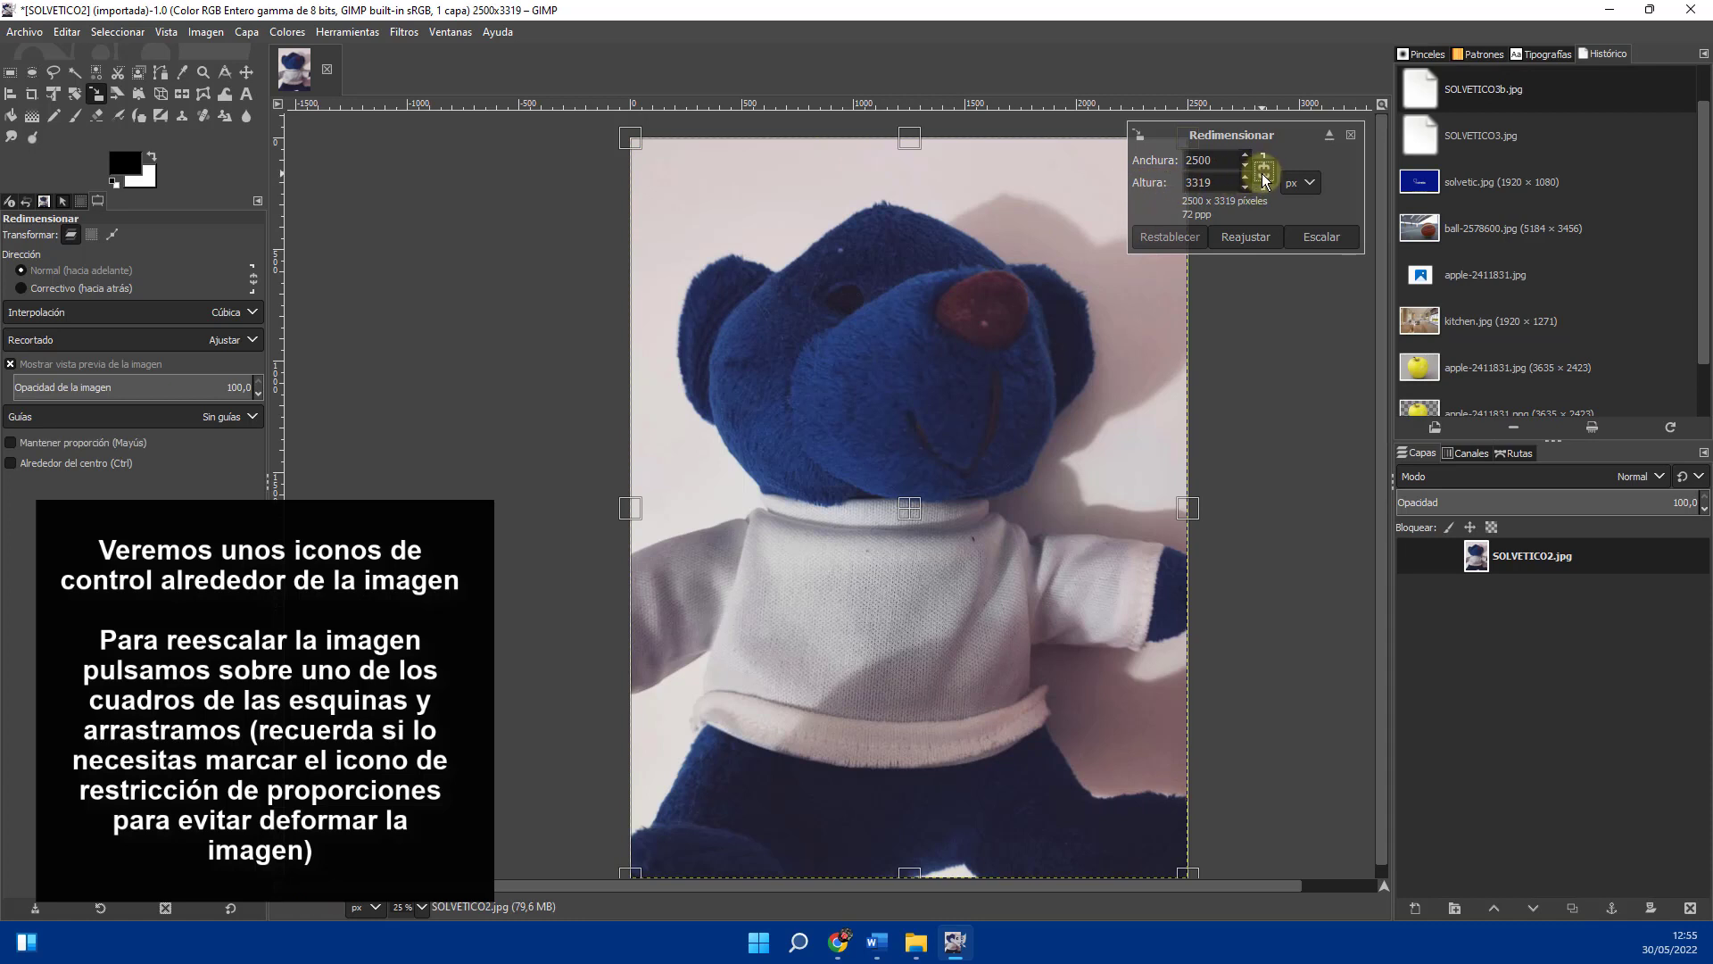
{"action": "left_click", "coordinate": [1263, 172]}
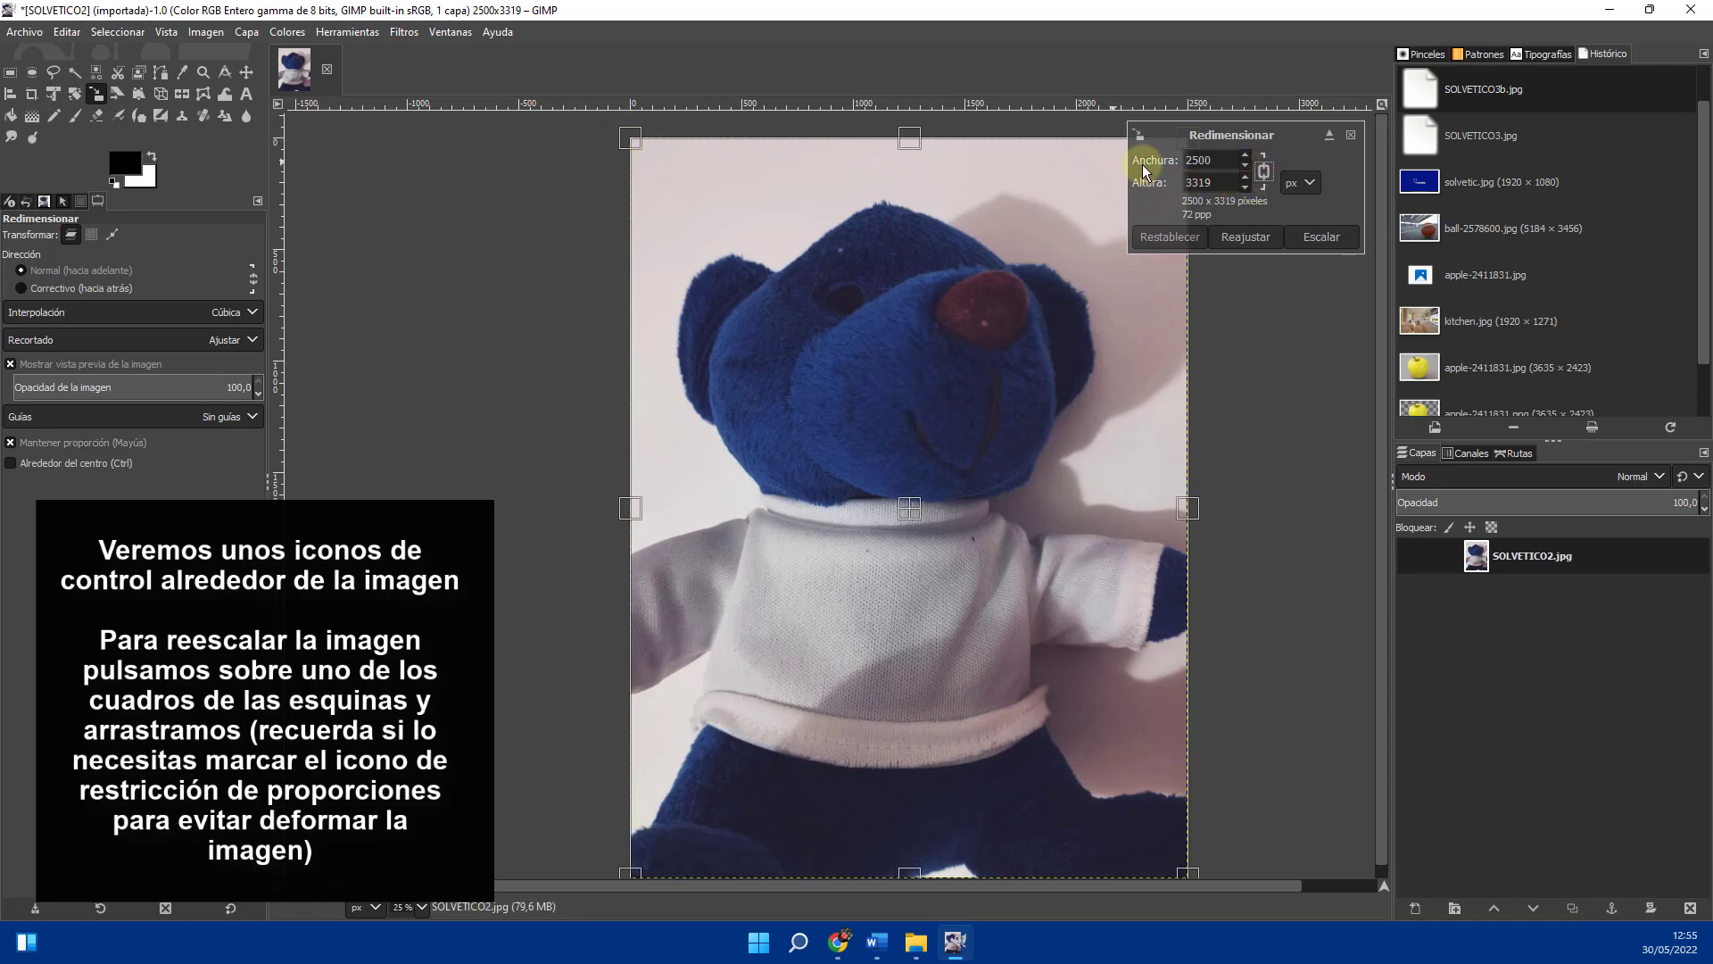
{"action": "left_click", "coordinate": [1263, 172]}
{"action": "left_click_drag", "start_coordinate": [630, 138], "coordinate": [440, 237]}
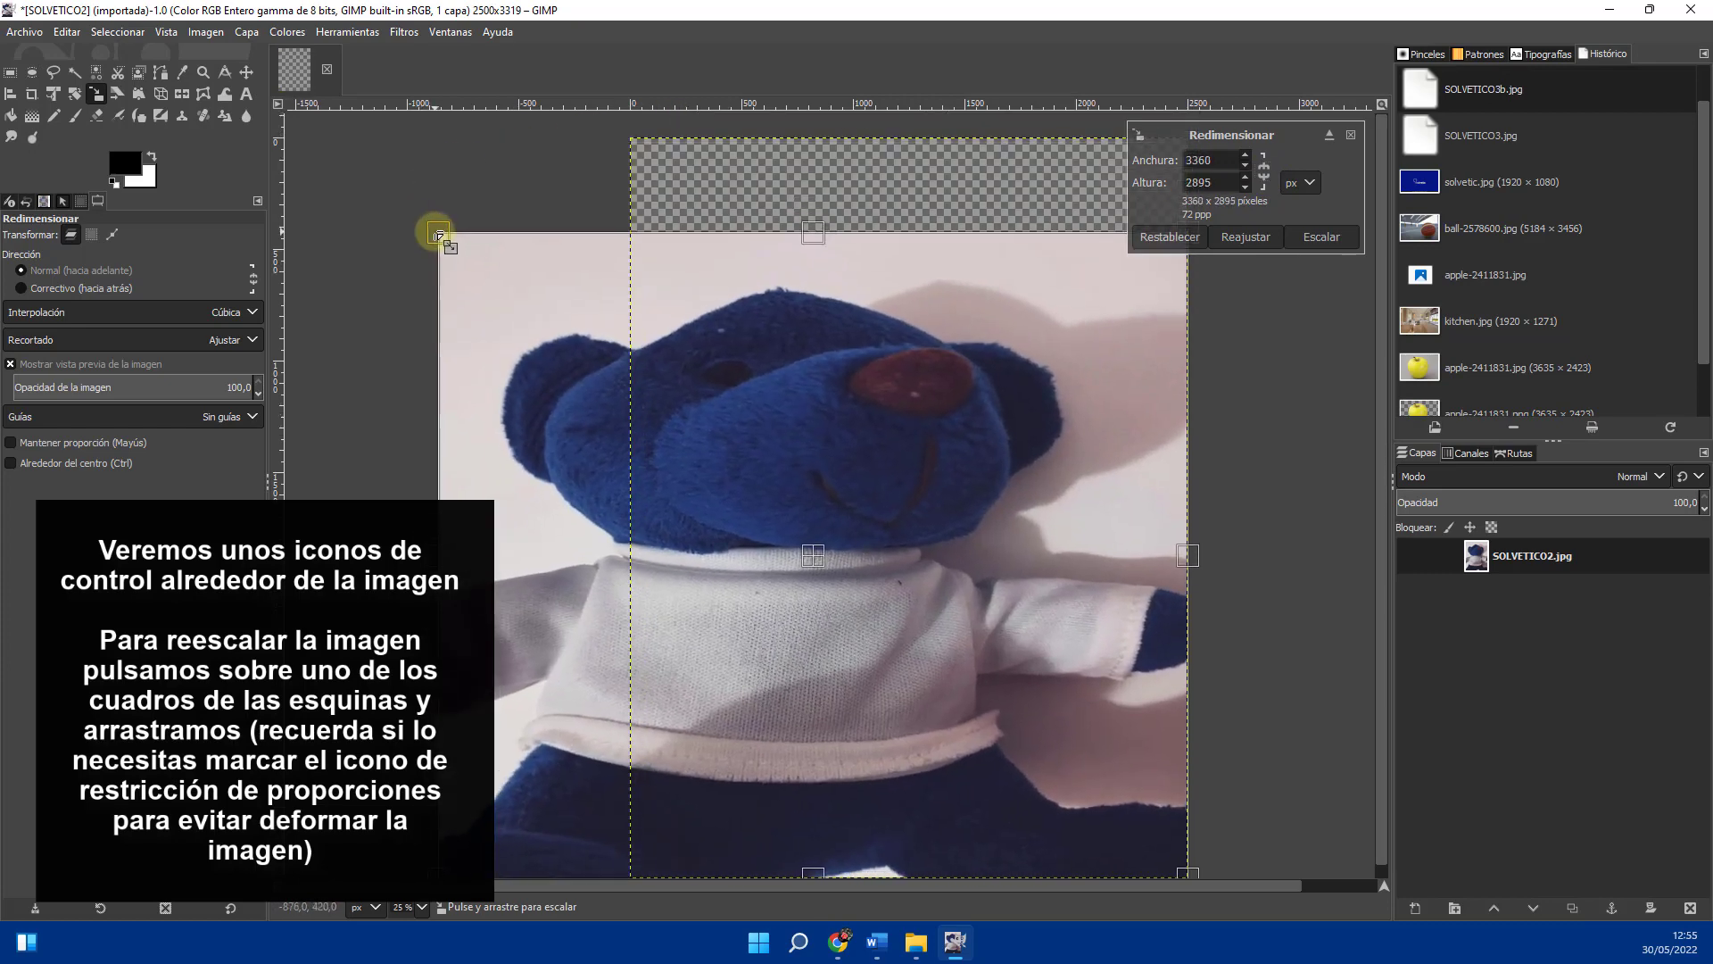
{"action": "key", "text": "ctrl+z"}
Step: Relink the proportions and scale the layer down from its upper-left corner to about 1703 × 2261 px
{"action": "left_click", "coordinate": [1263, 172]}
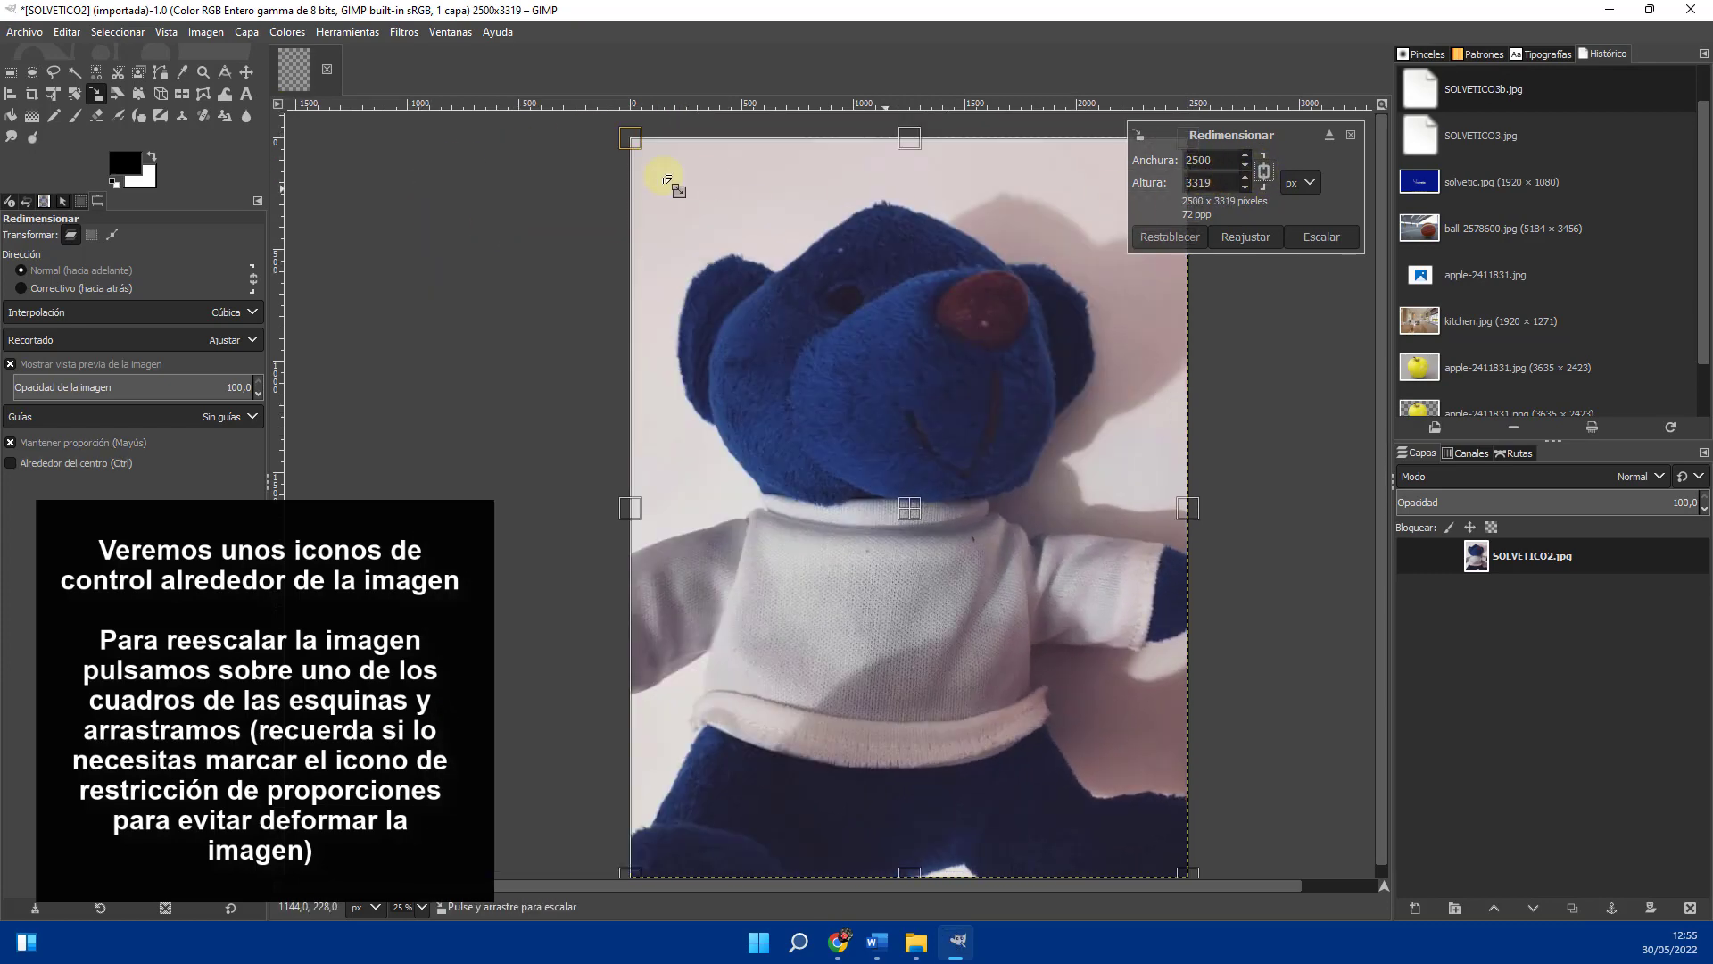
{"action": "left_click_drag", "start_coordinate": [630, 138], "coordinate": [828, 380]}
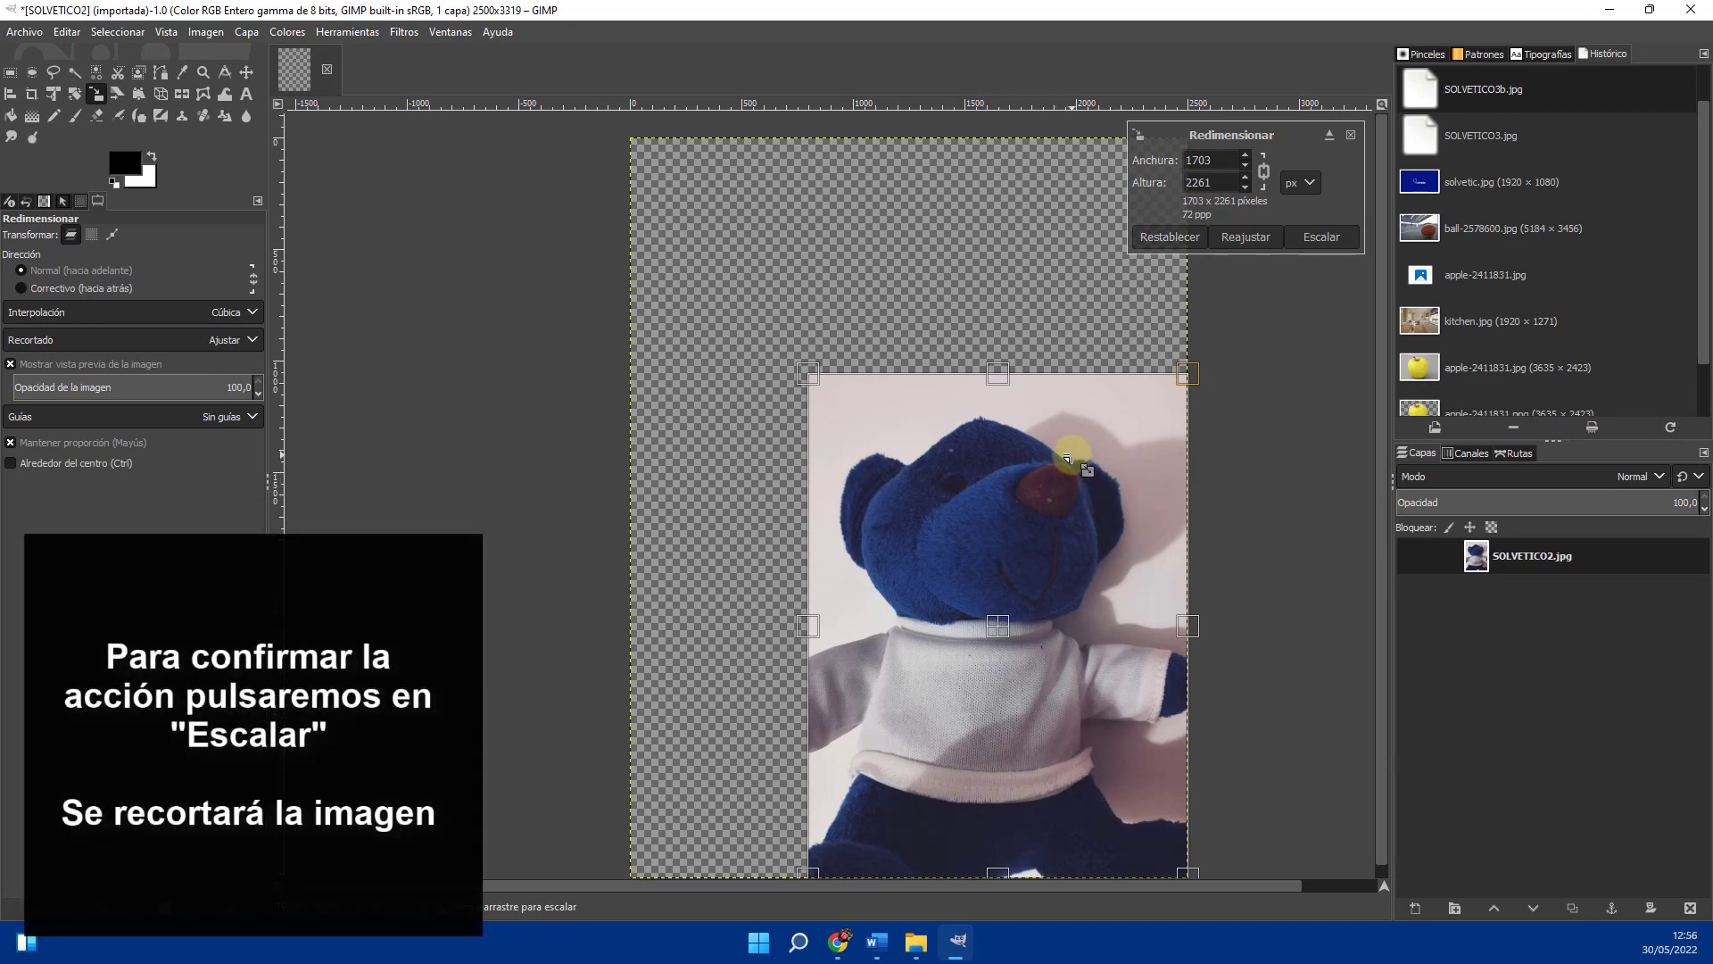
{"action": "left_click", "coordinate": [1322, 237]}
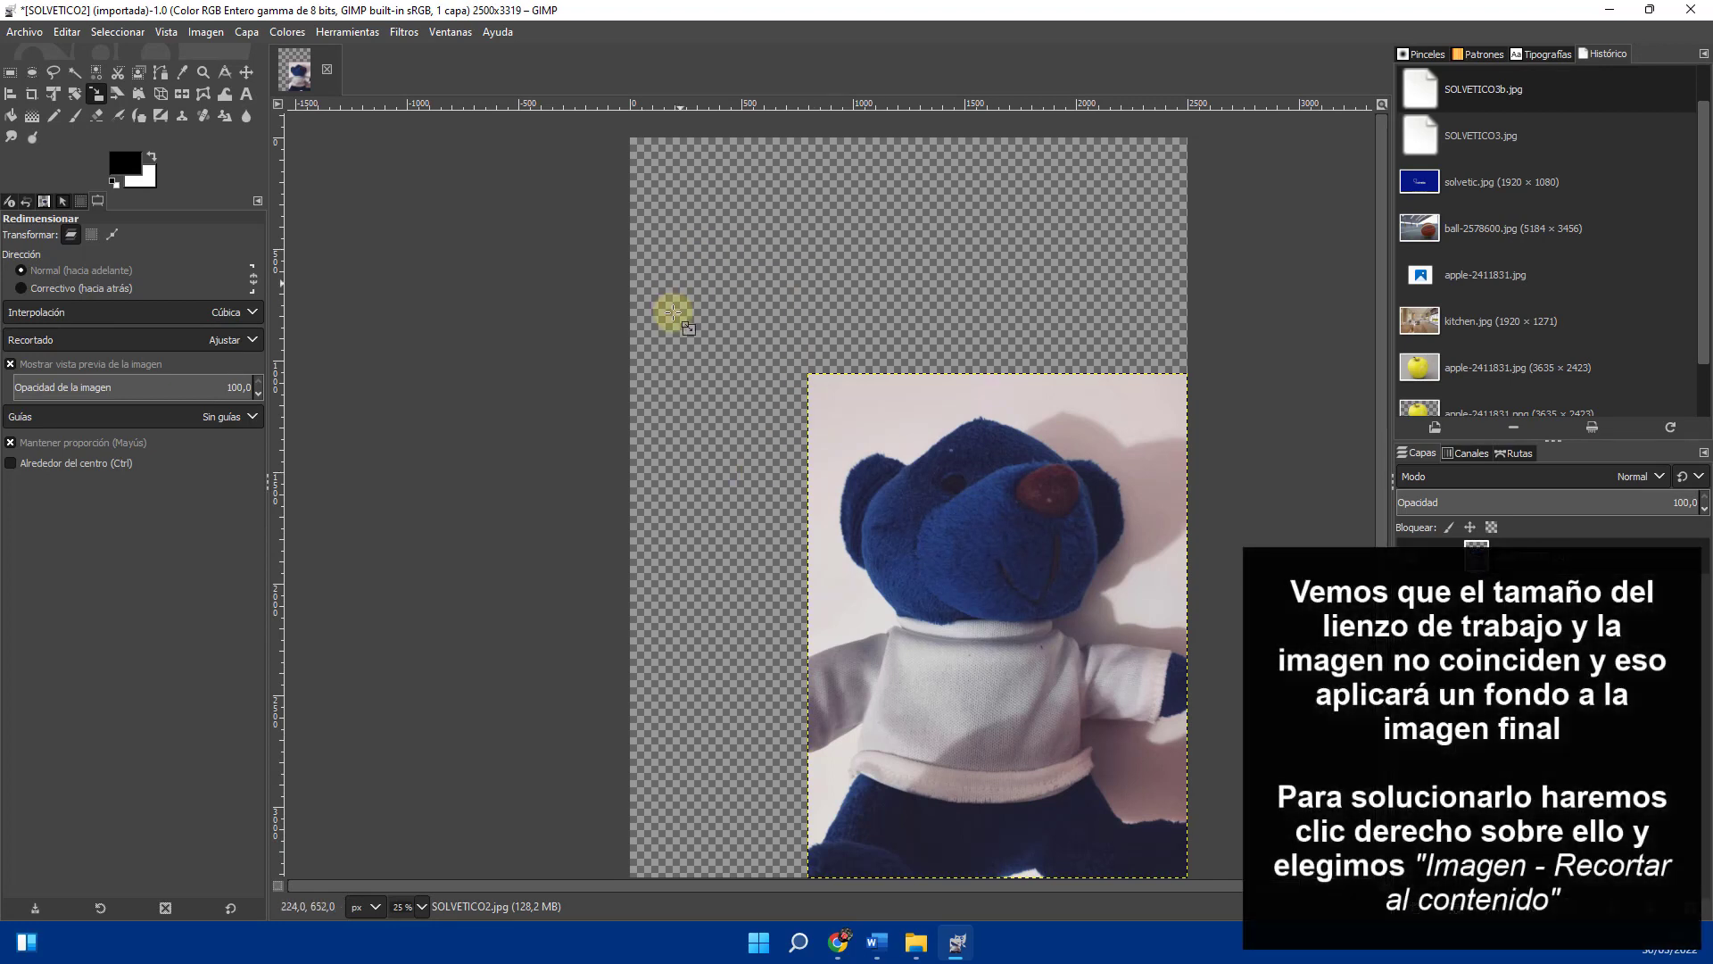
Step: Fit the canvas to the layers to remove the empty transparent area around the bear
{"action": "right_click", "coordinate": [737, 294]}
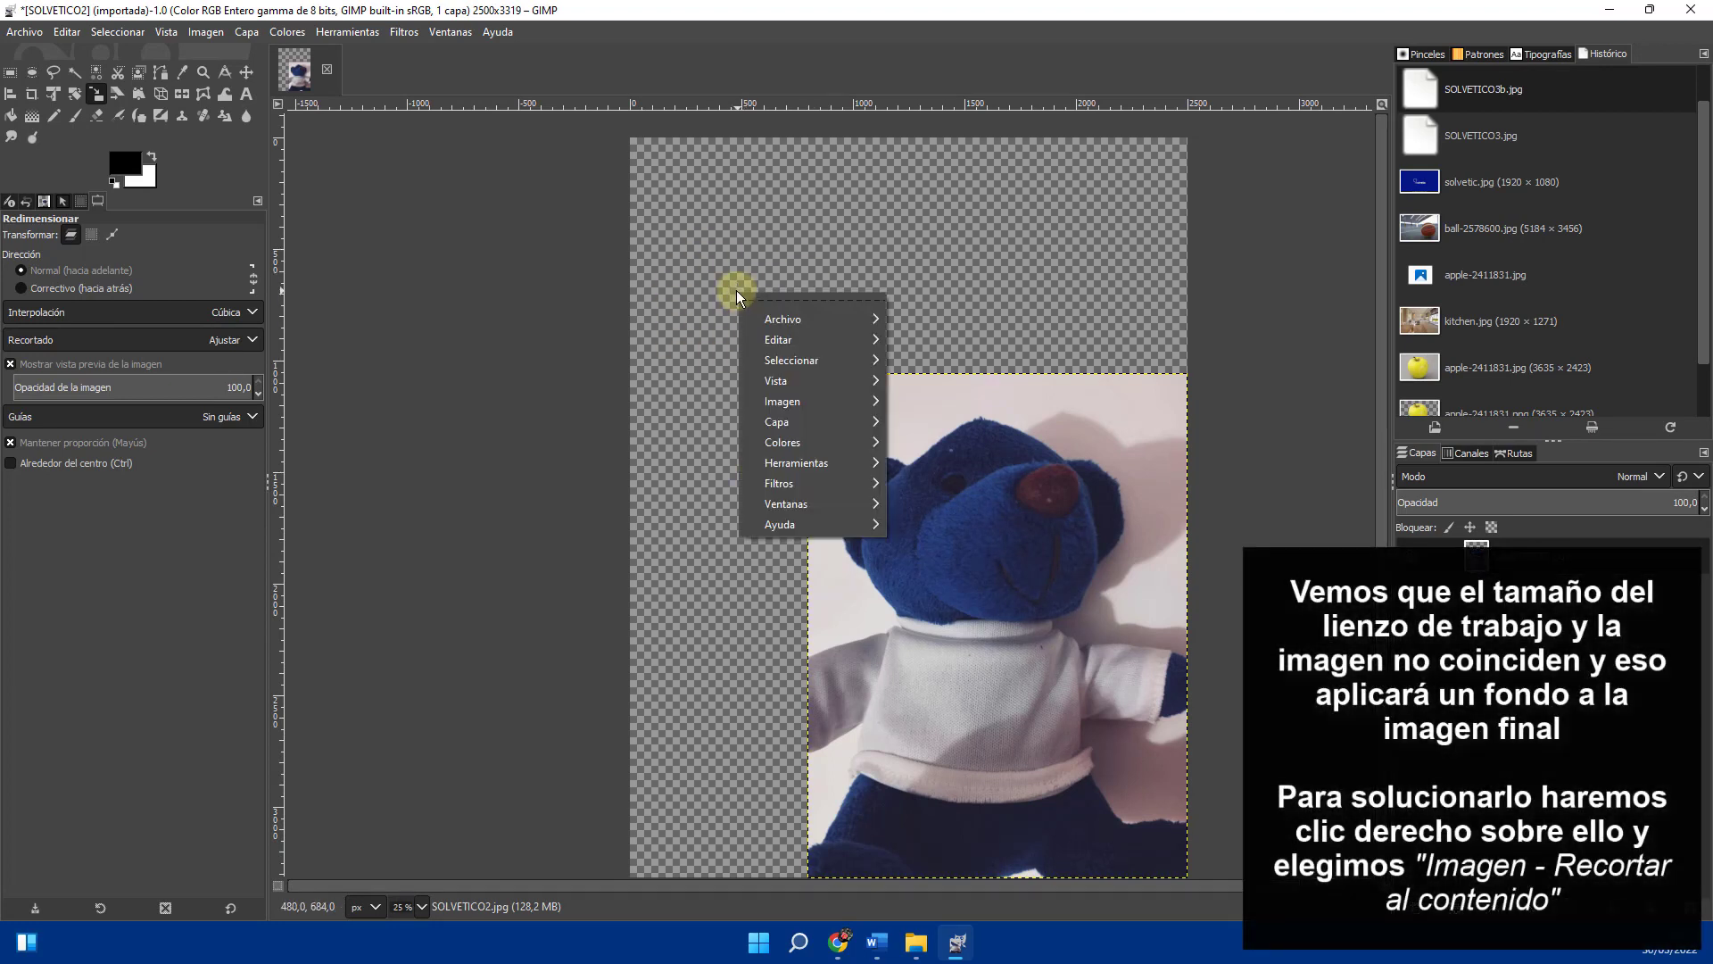
{"action": "mouse_move", "coordinate": [803, 404]}
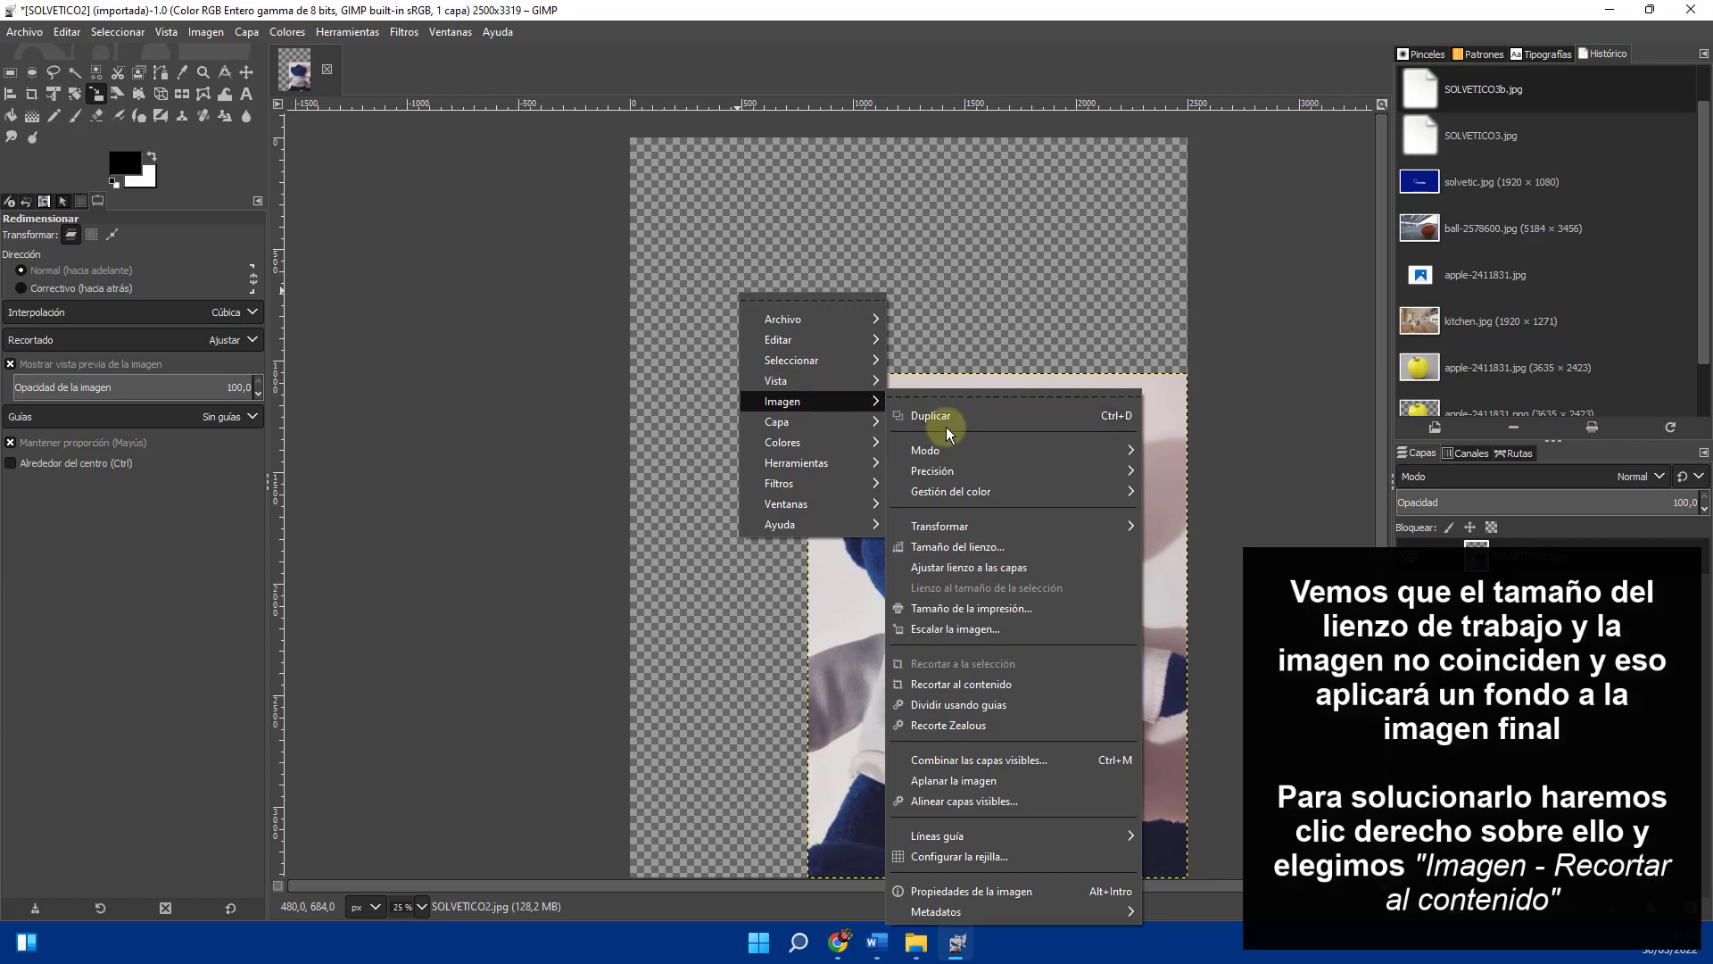
{"action": "left_click", "coordinate": [966, 569]}
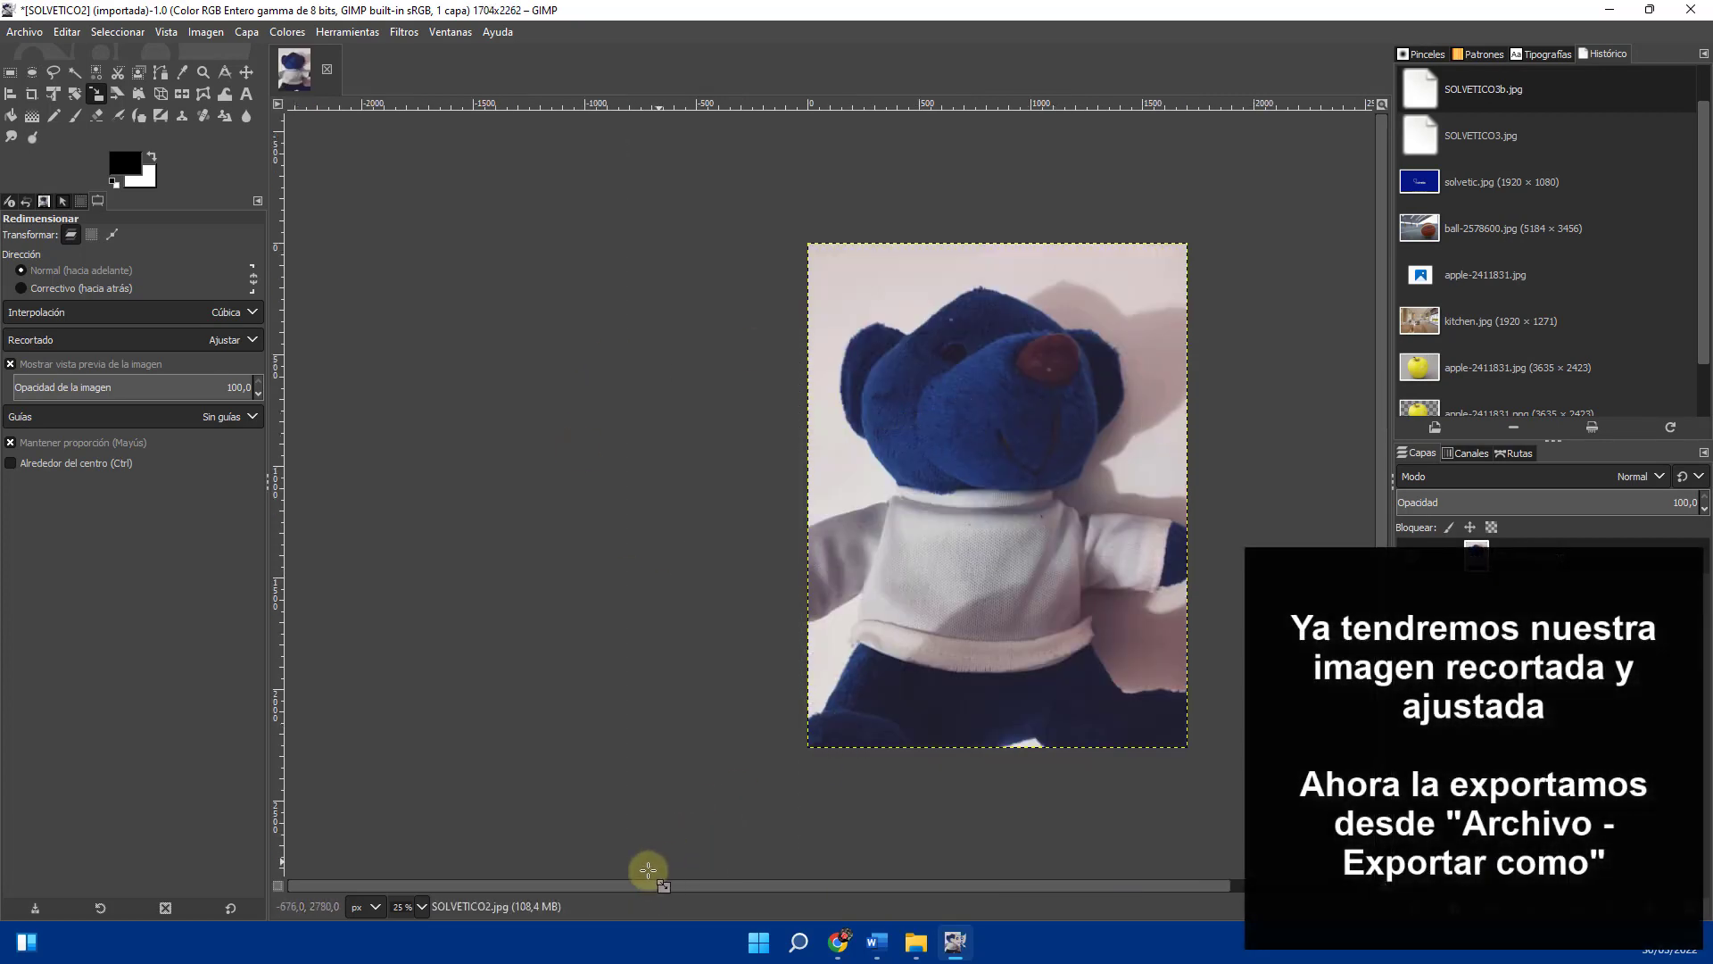
Step: Export the image under the name SOLVETICO3.jpg in the Solvetico folder, proceeding to the JPEG export options
{"action": "left_click", "coordinate": [623, 884]}
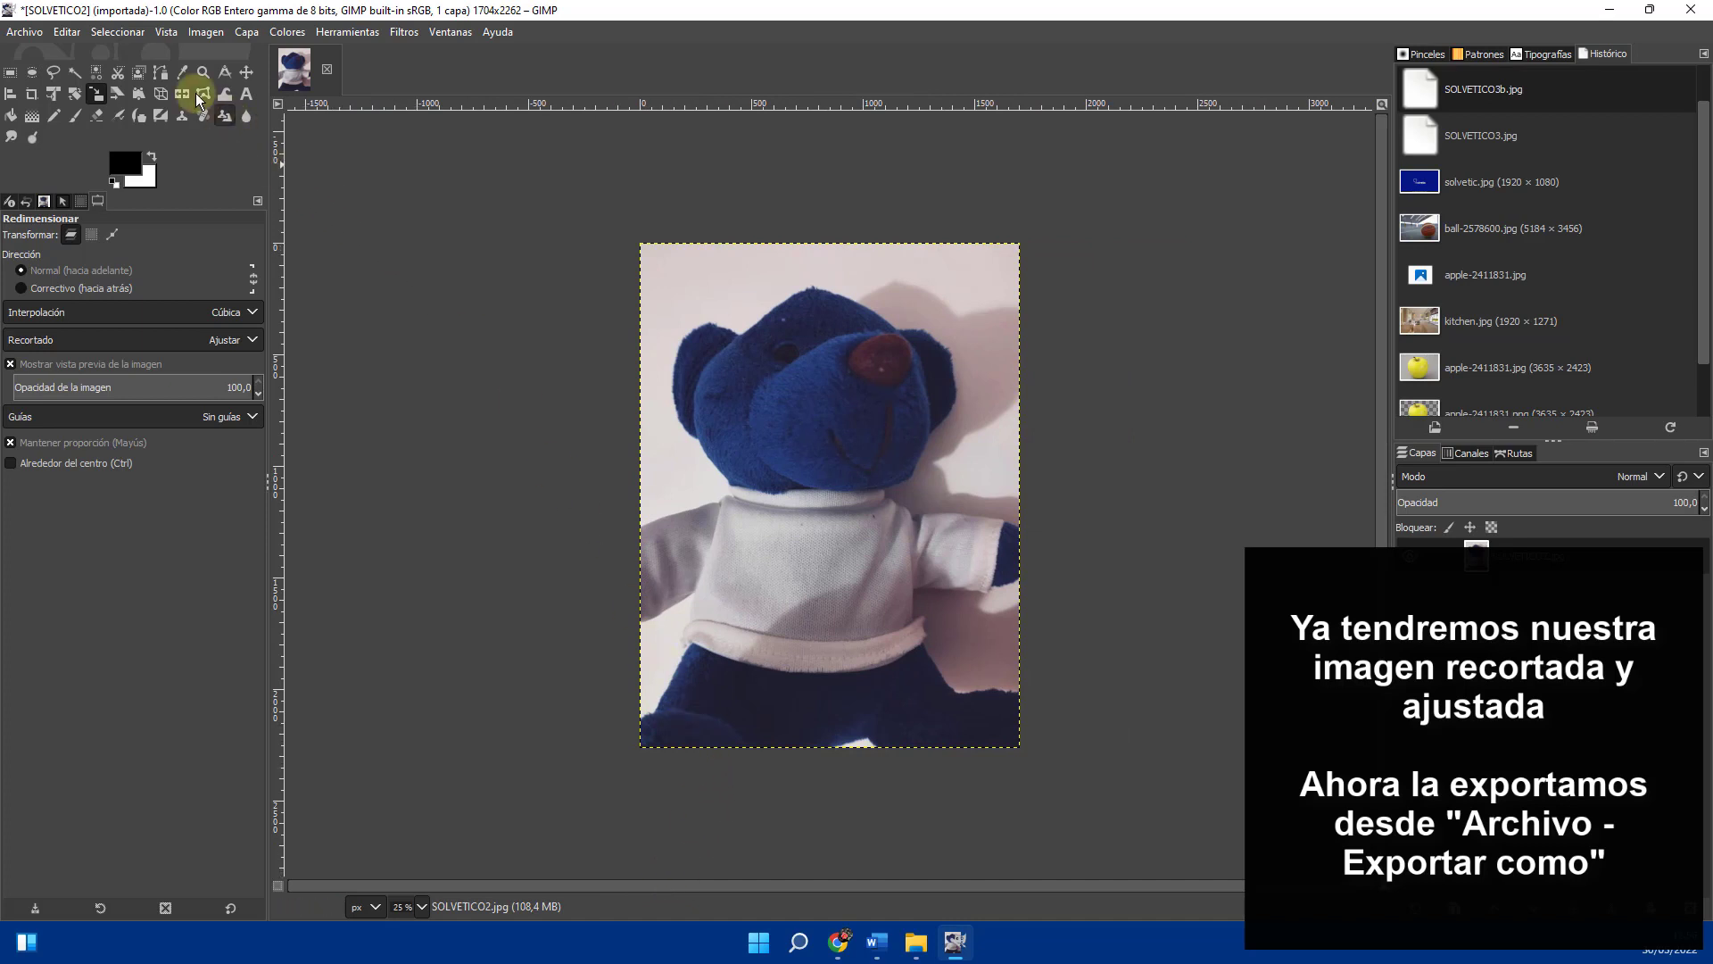
{"action": "left_click", "coordinate": [18, 37]}
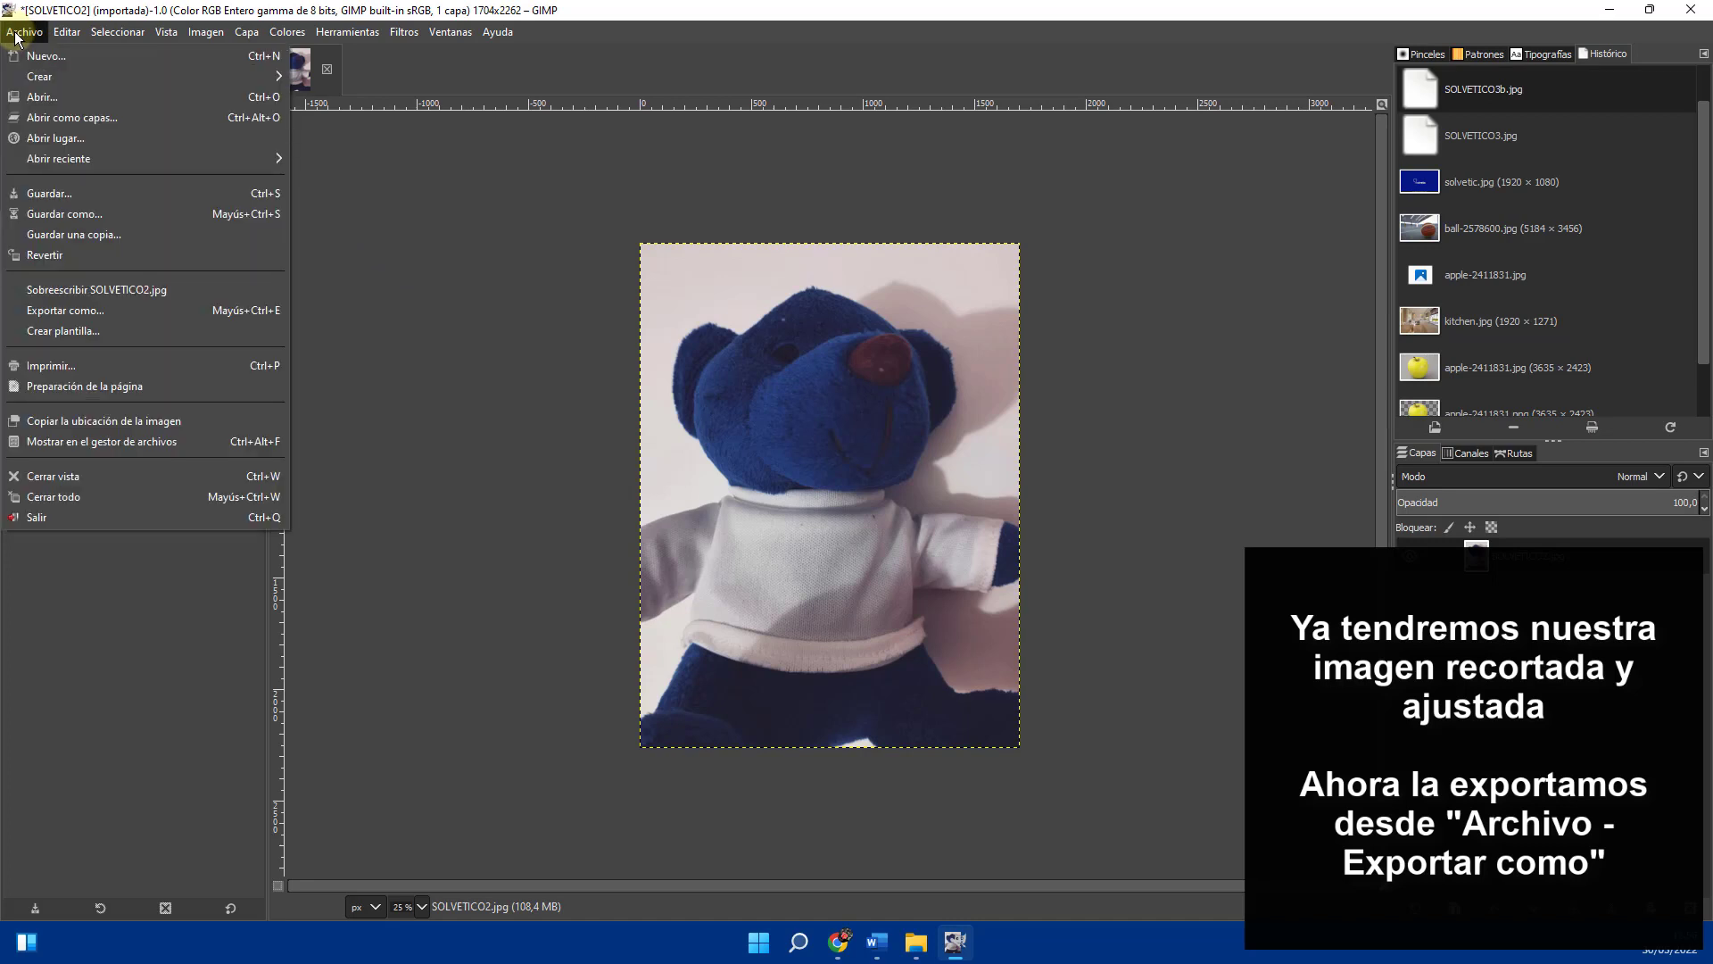
{"action": "left_click", "coordinate": [71, 312]}
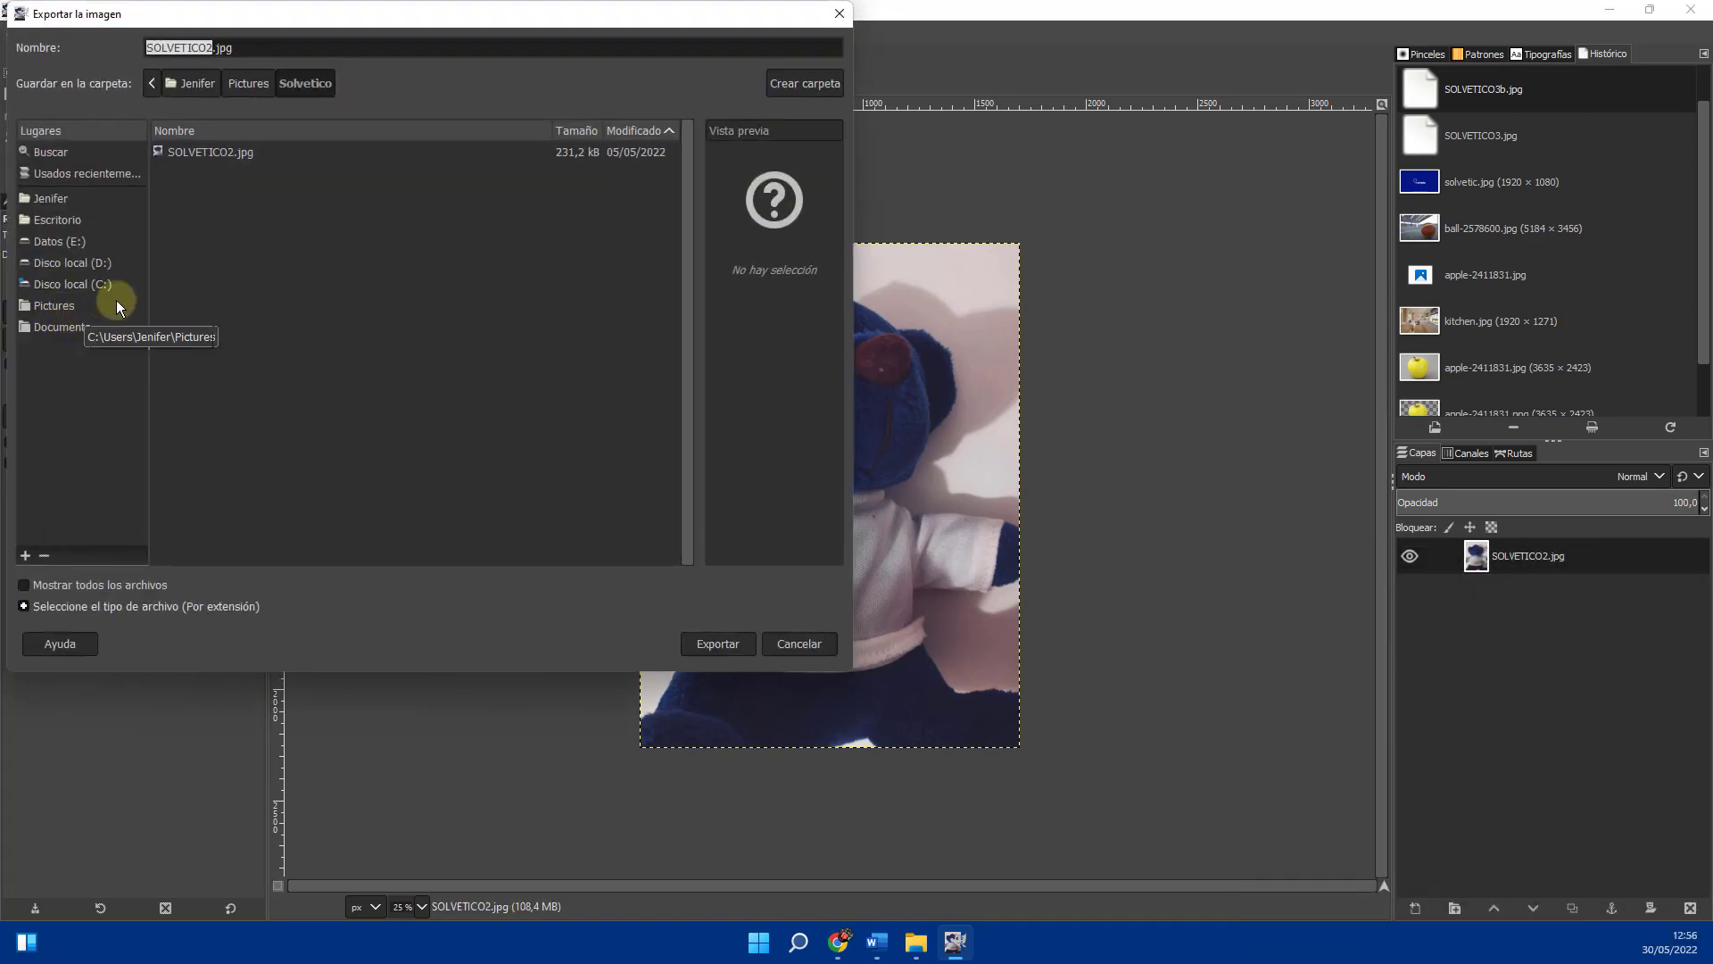
{"action": "left_click", "coordinate": [216, 49]}
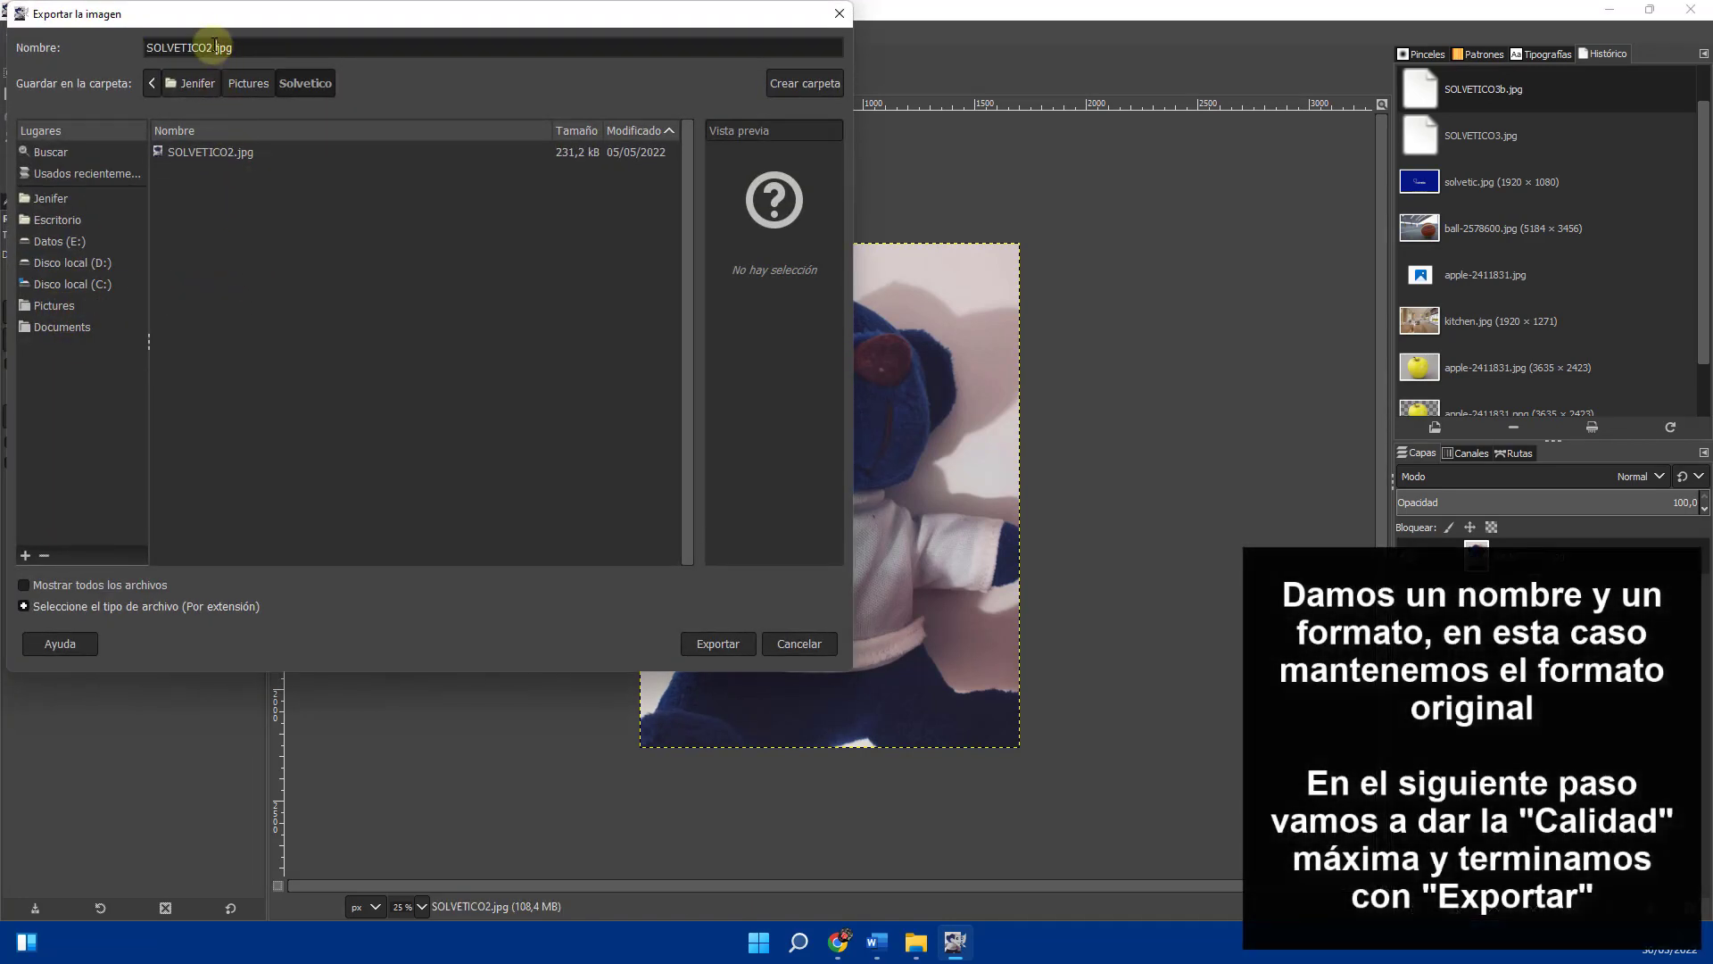
{"action": "key", "text": "BackSpace"}
{"action": "type", "text": "3"}
{"action": "left_click", "coordinate": [695, 643]}
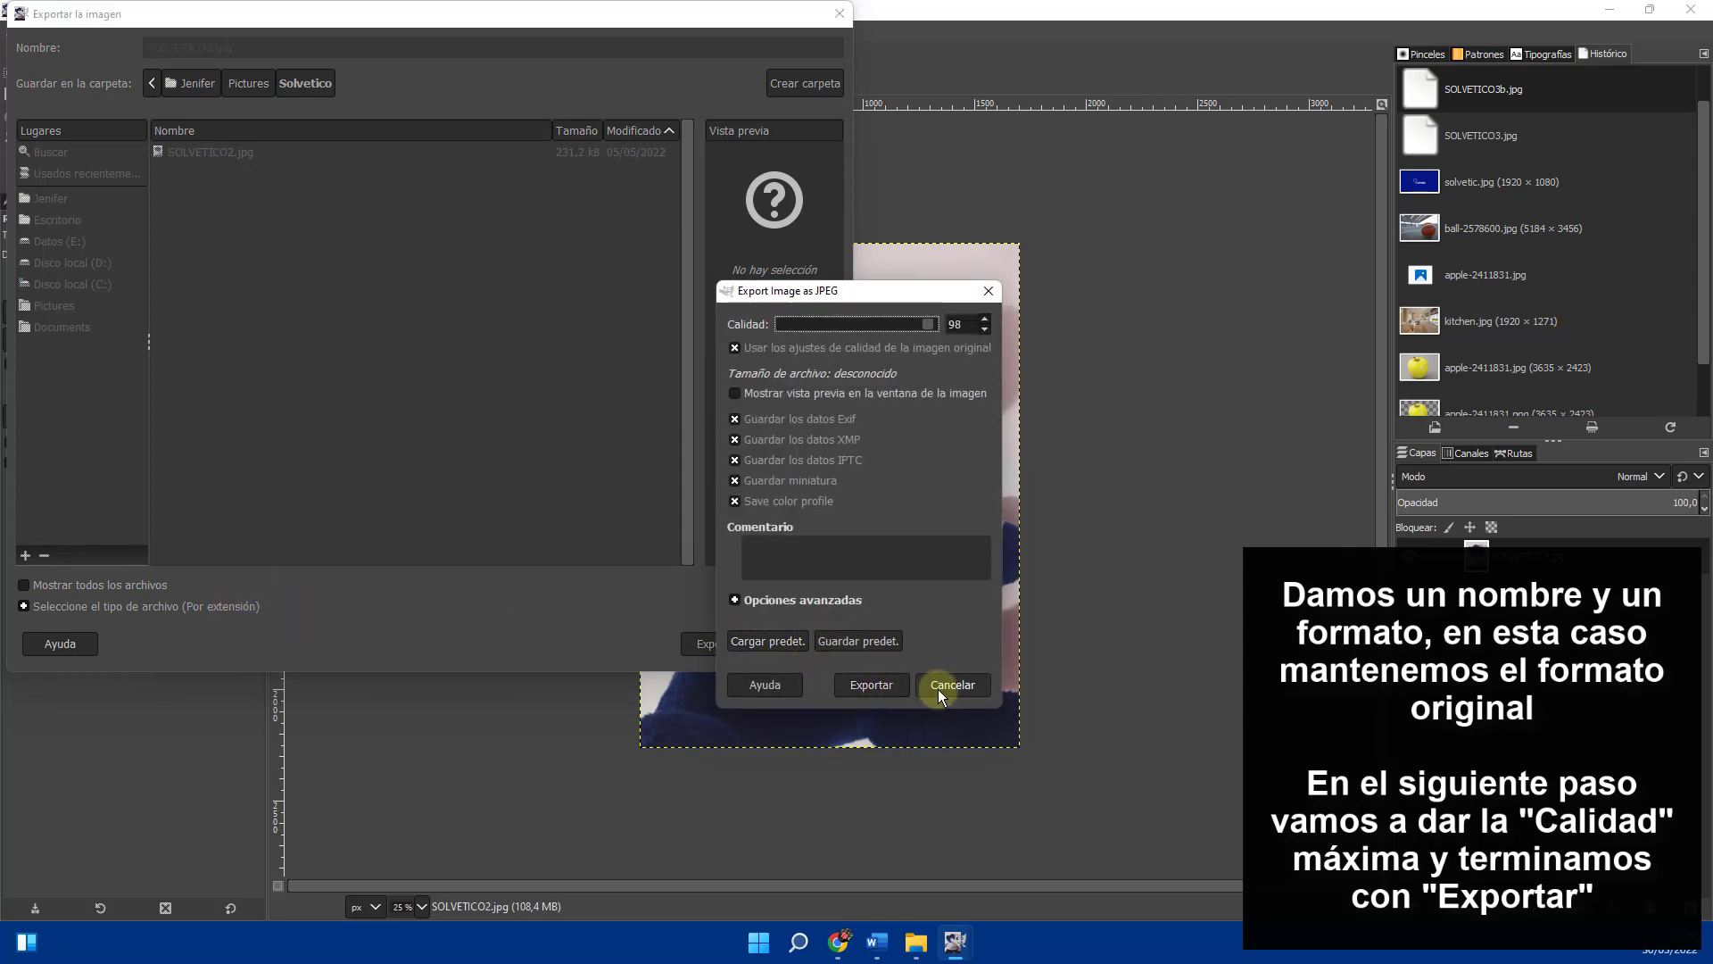
Step: Back out to check the list of available export file types, and return to the JPEG export options
{"action": "left_click", "coordinate": [938, 688]}
{"action": "left_click", "coordinate": [27, 606]}
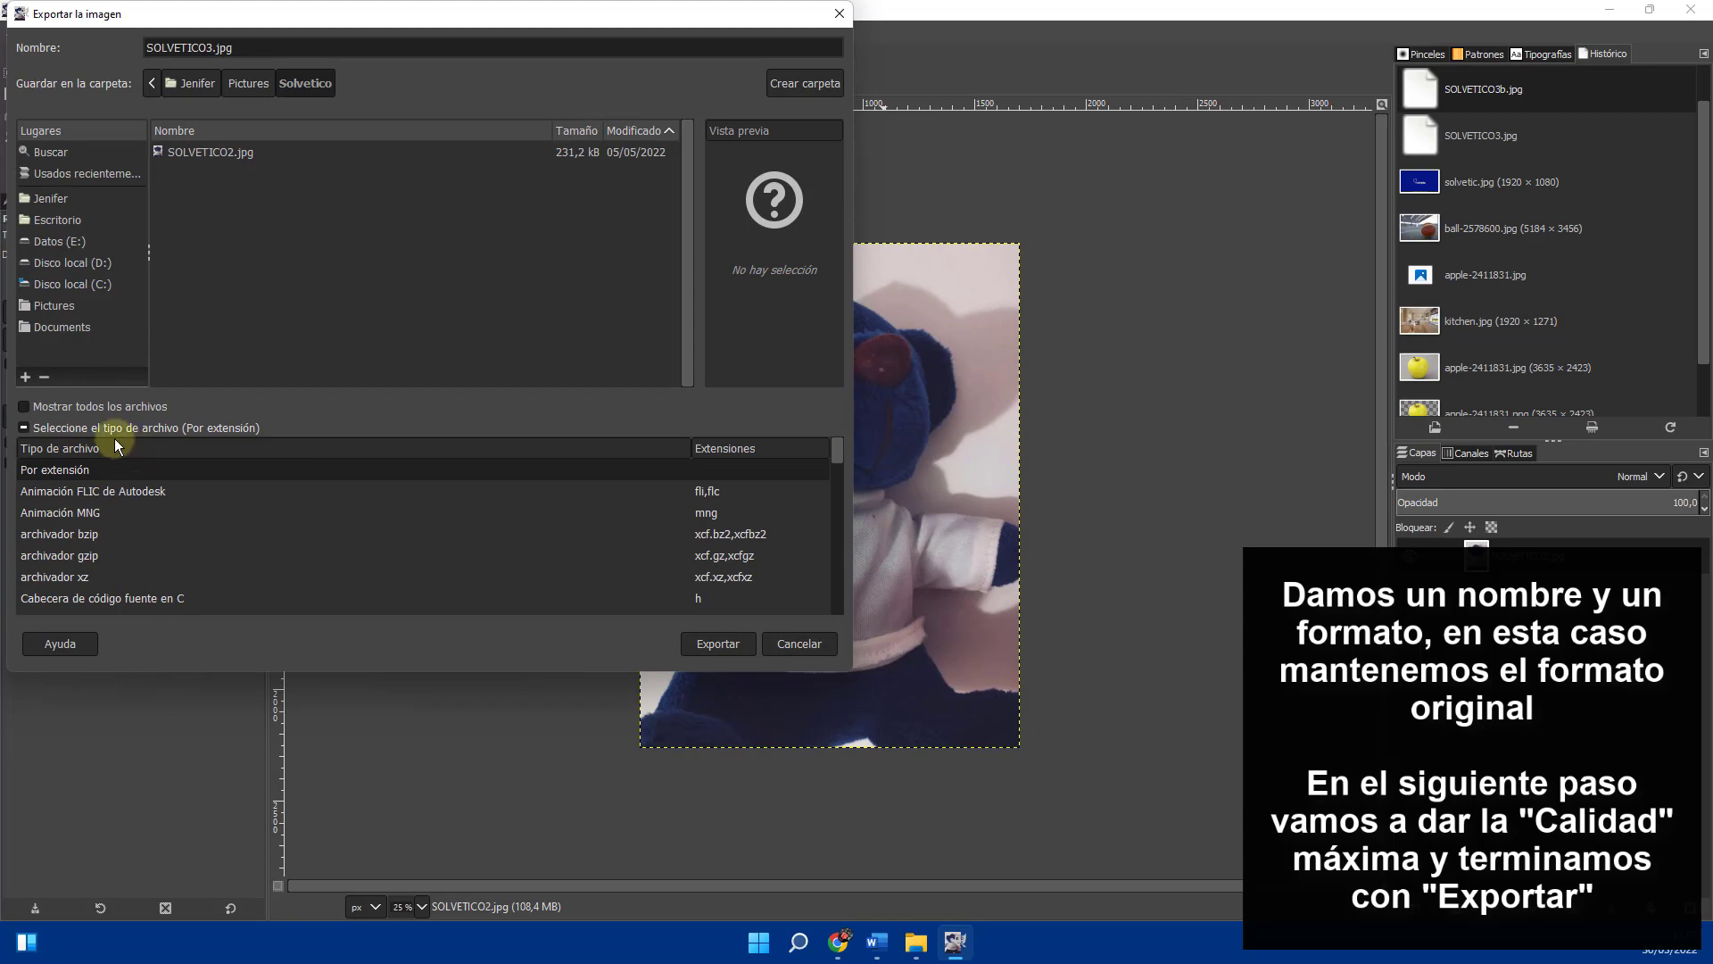
{"action": "left_click", "coordinate": [25, 428]}
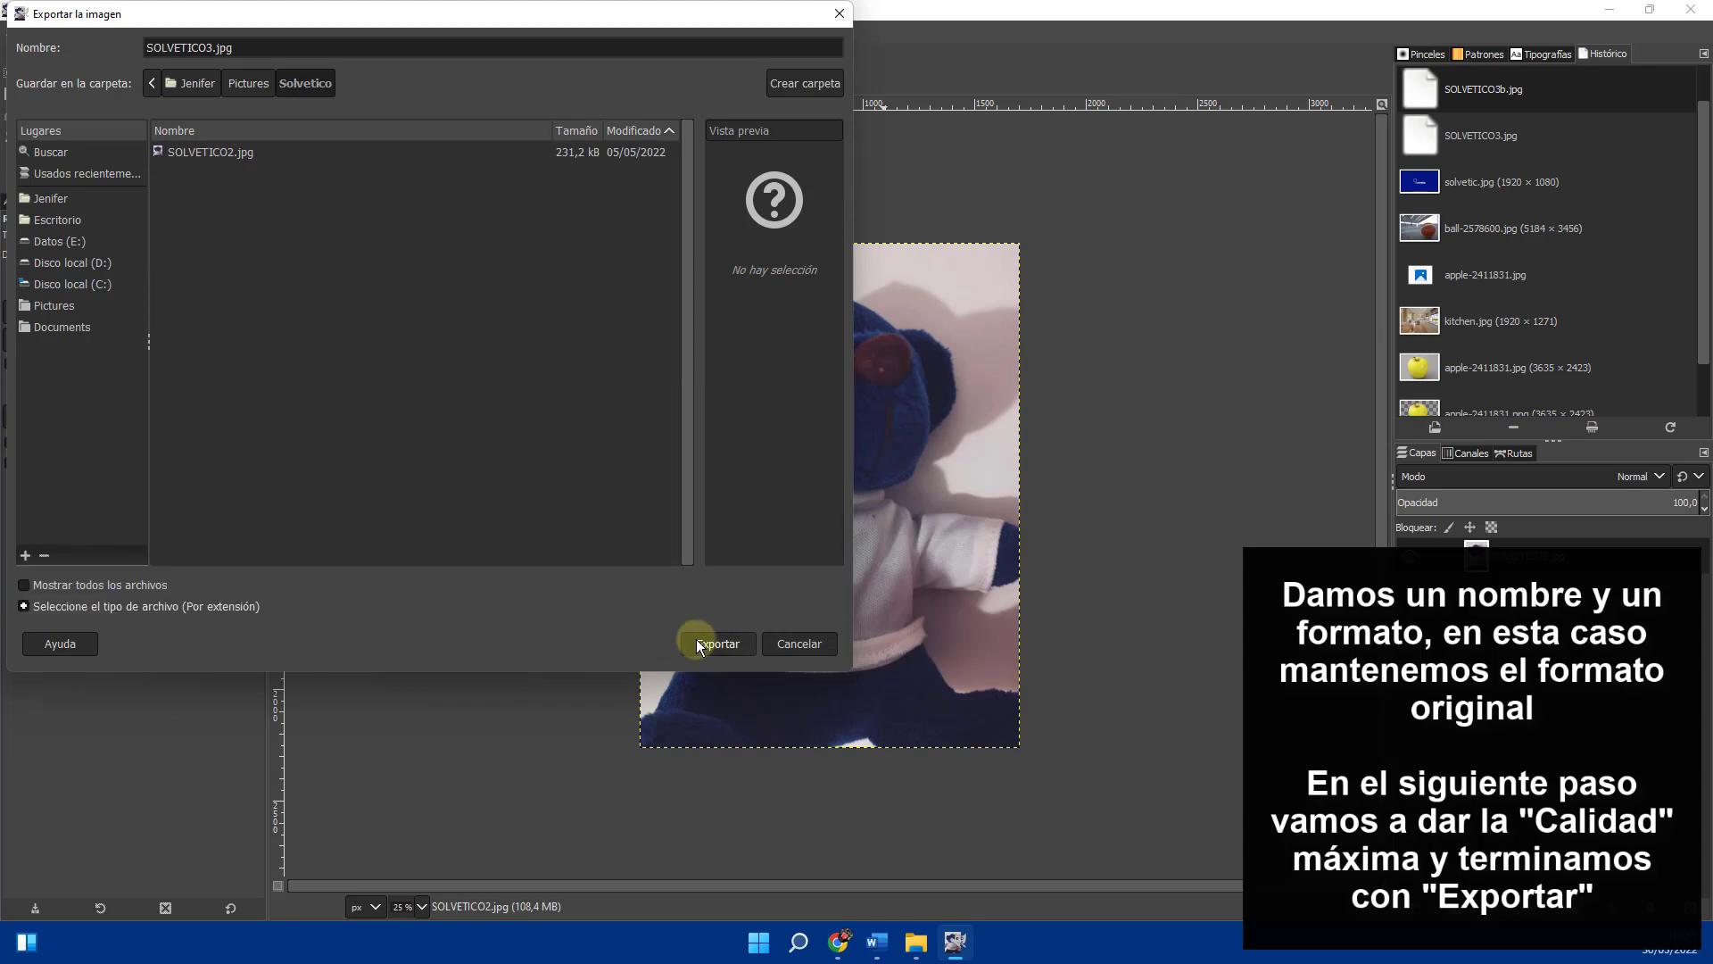
{"action": "left_click", "coordinate": [697, 643]}
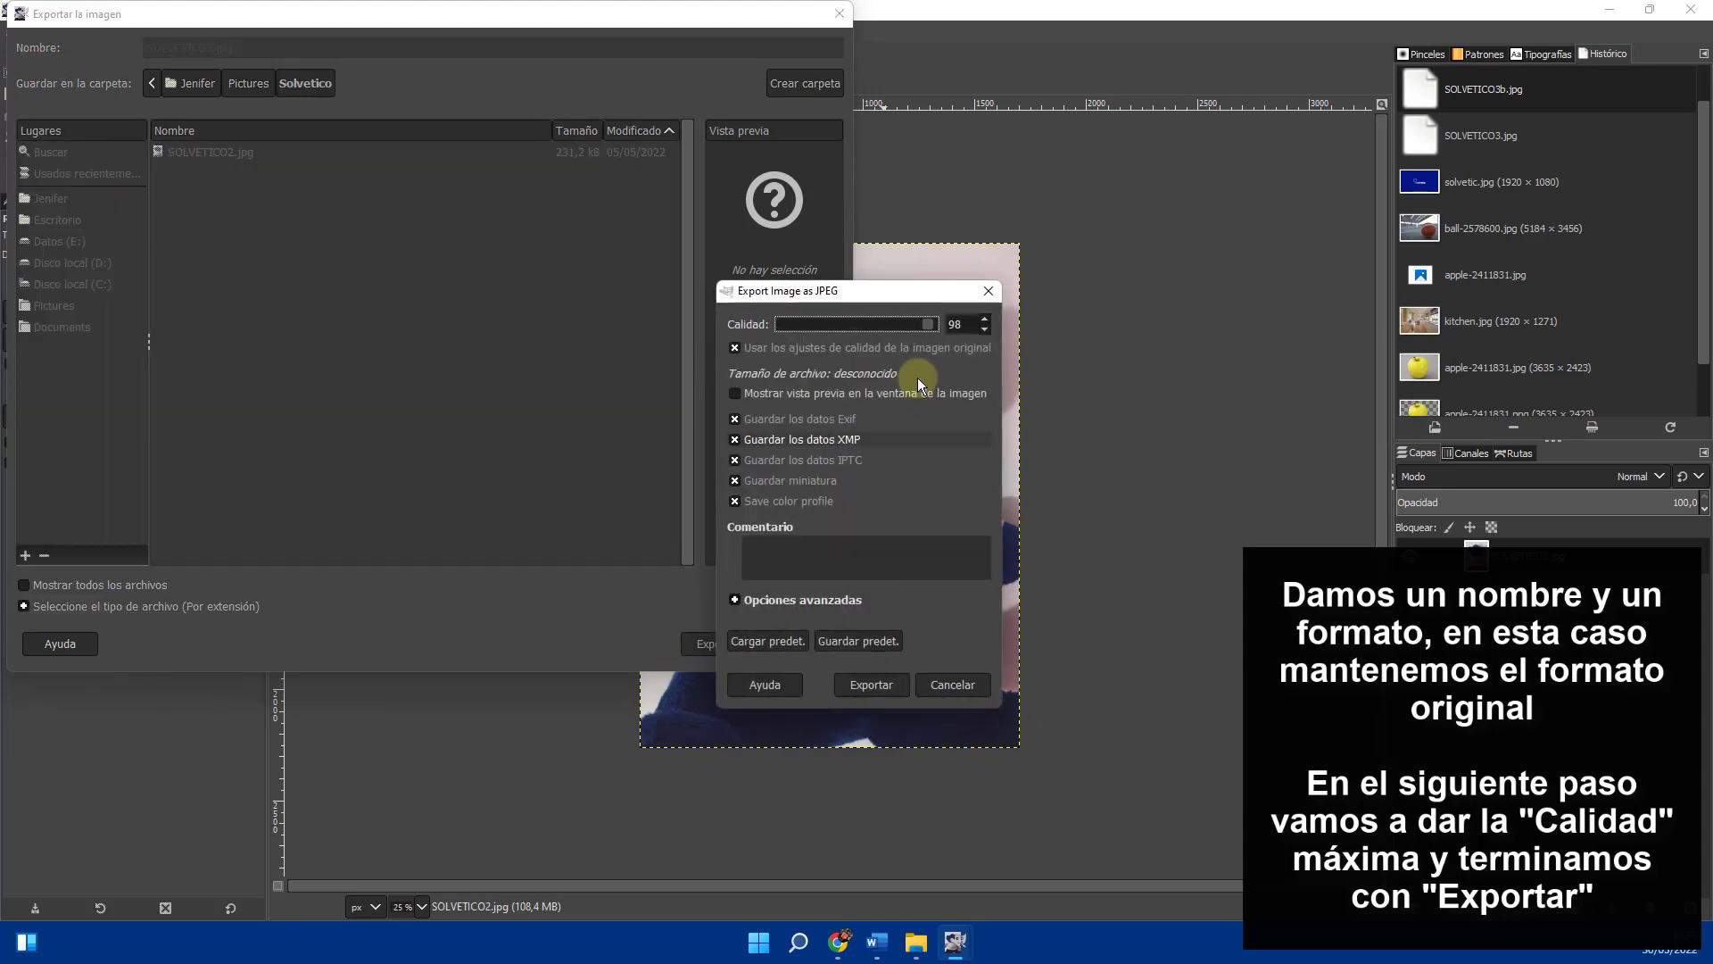
Step: Raise the JPEG quality to the maximum of 100 and complete the export of the image
{"action": "left_click_drag", "start_coordinate": [917, 321], "coordinate": [941, 325]}
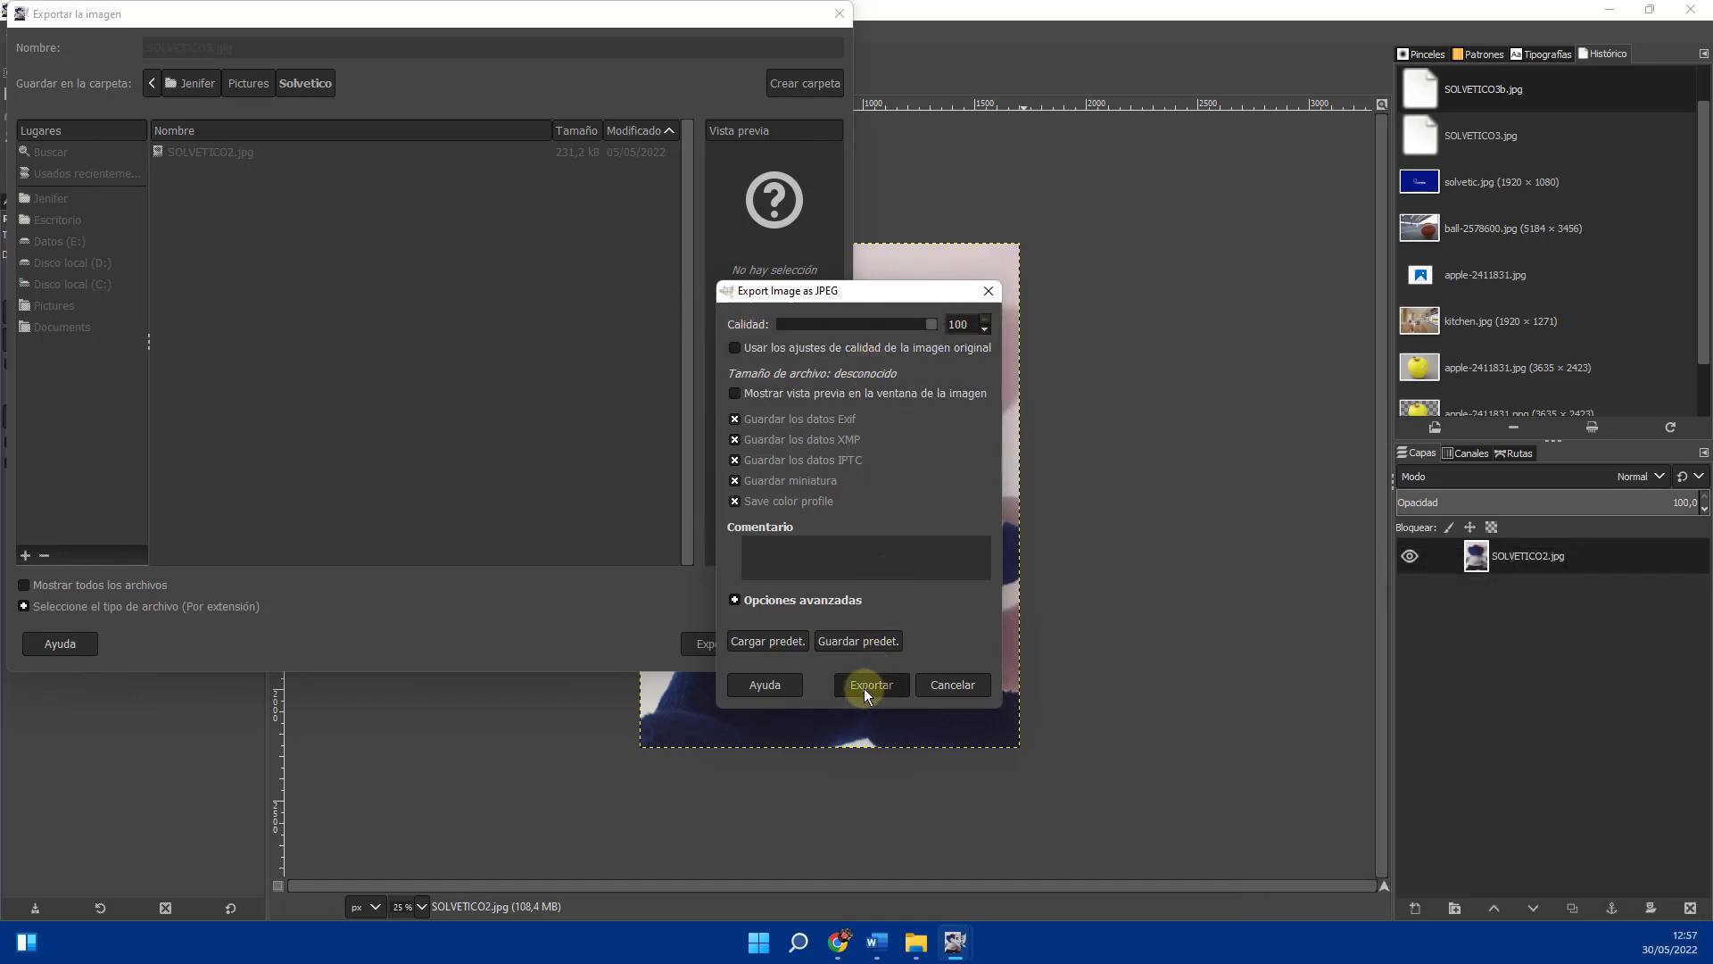
{"action": "left_click", "coordinate": [864, 686]}
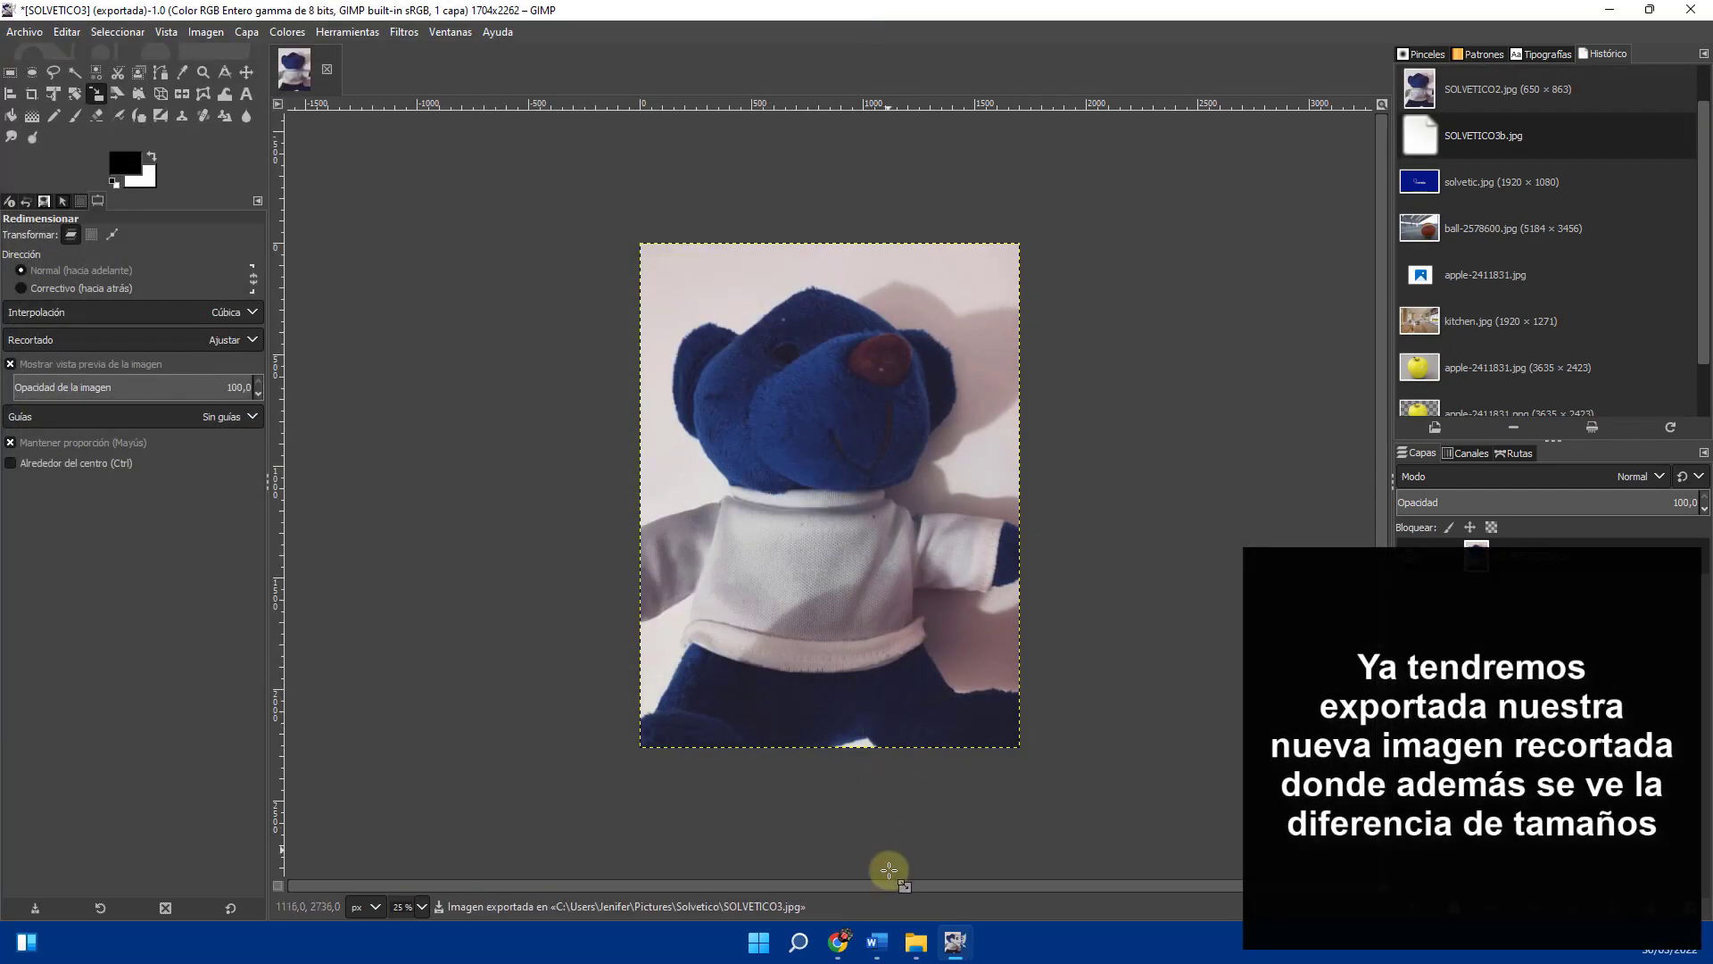
Step: Switch to File Explorer and compare the file sizes of SOLVETICO2.jpg and SOLVETICO3.jpg in the Solvetico folder, closing the folder window when done
{"action": "left_click", "coordinate": [915, 941]}
{"action": "left_click", "coordinate": [307, 332]}
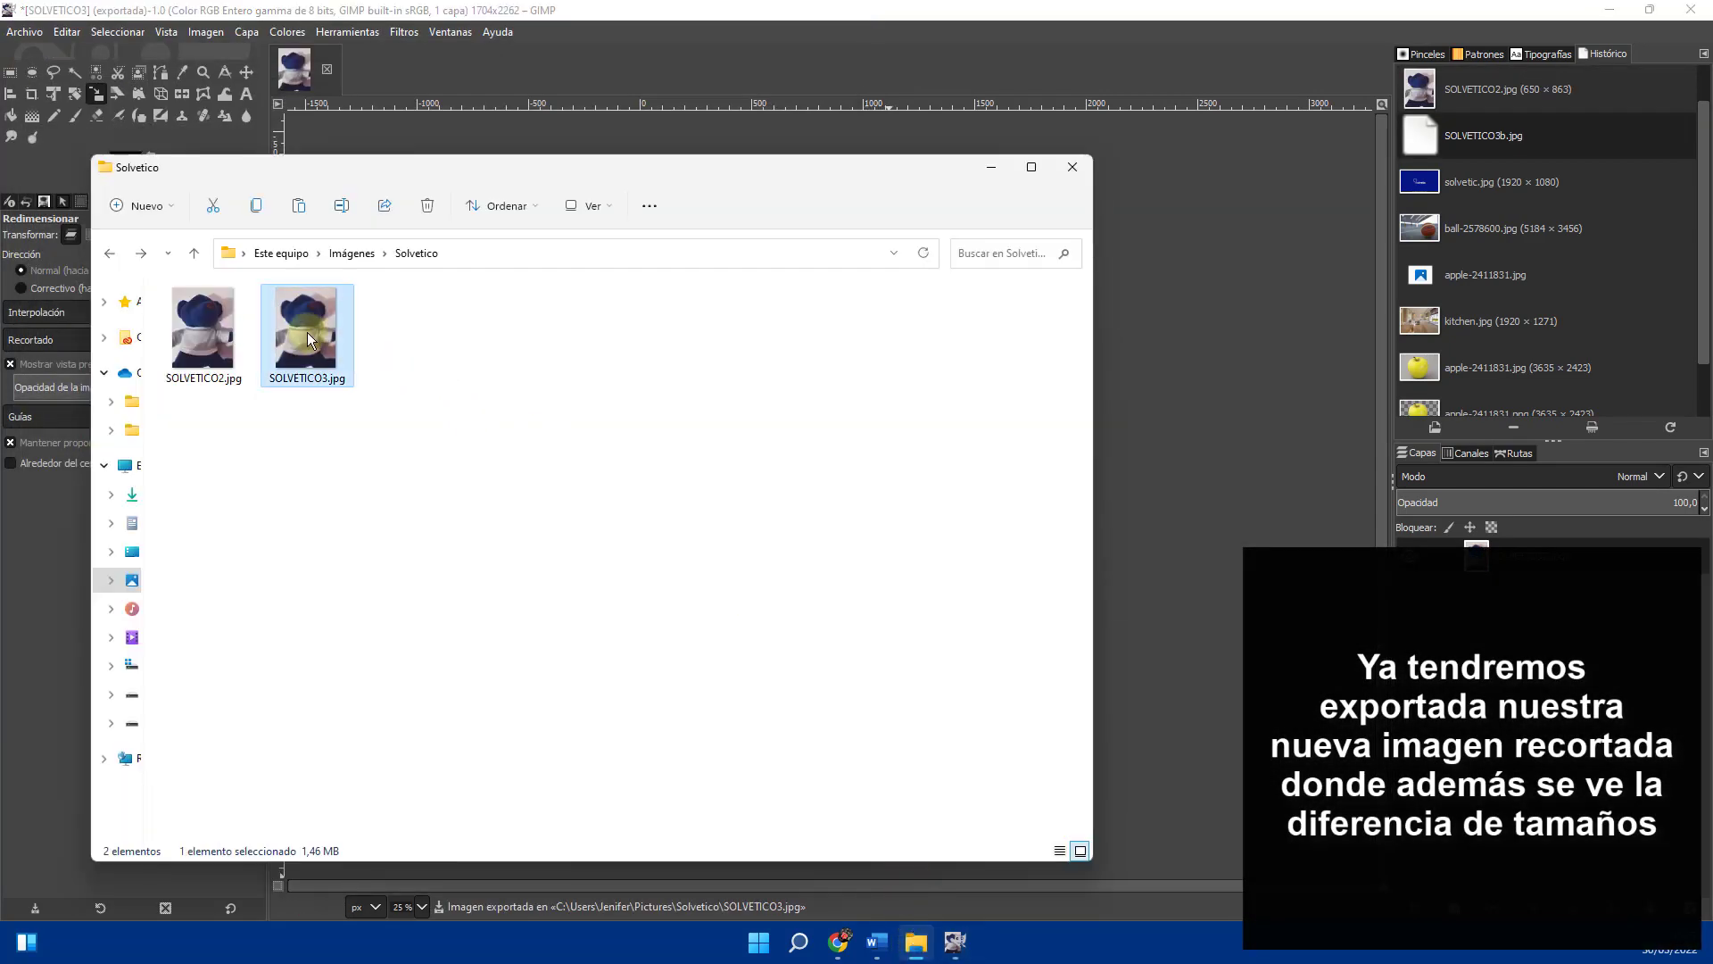
{"action": "left_click", "coordinate": [228, 330]}
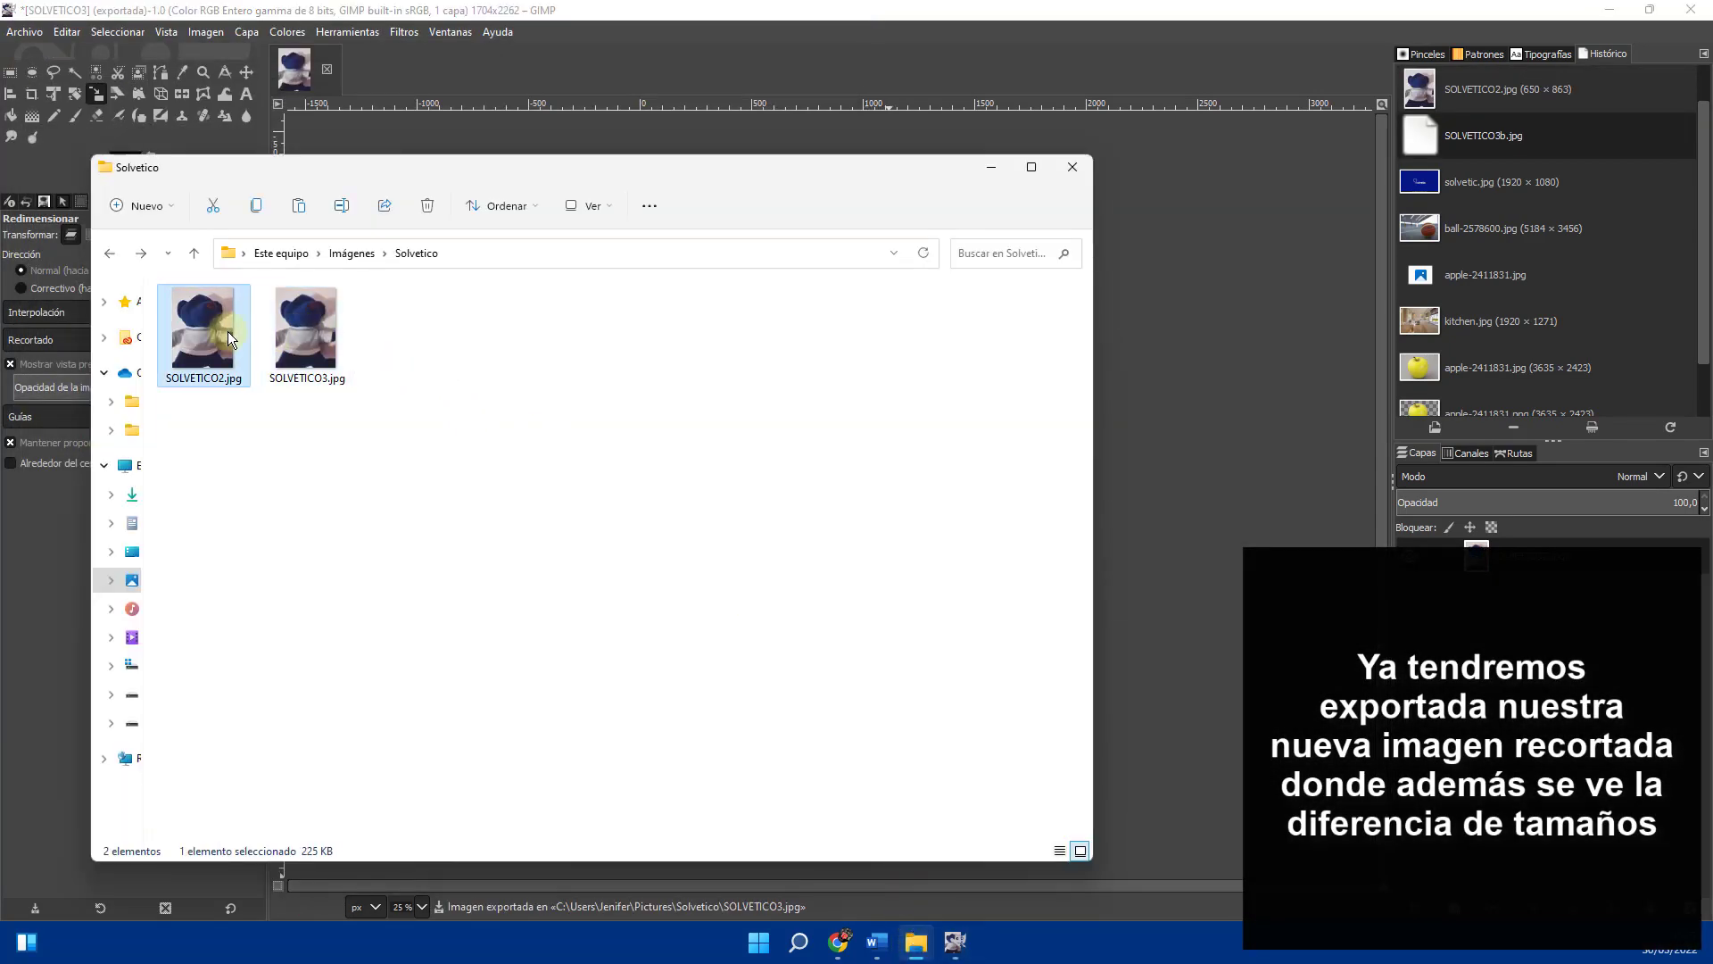
{"action": "left_click", "coordinate": [305, 332]}
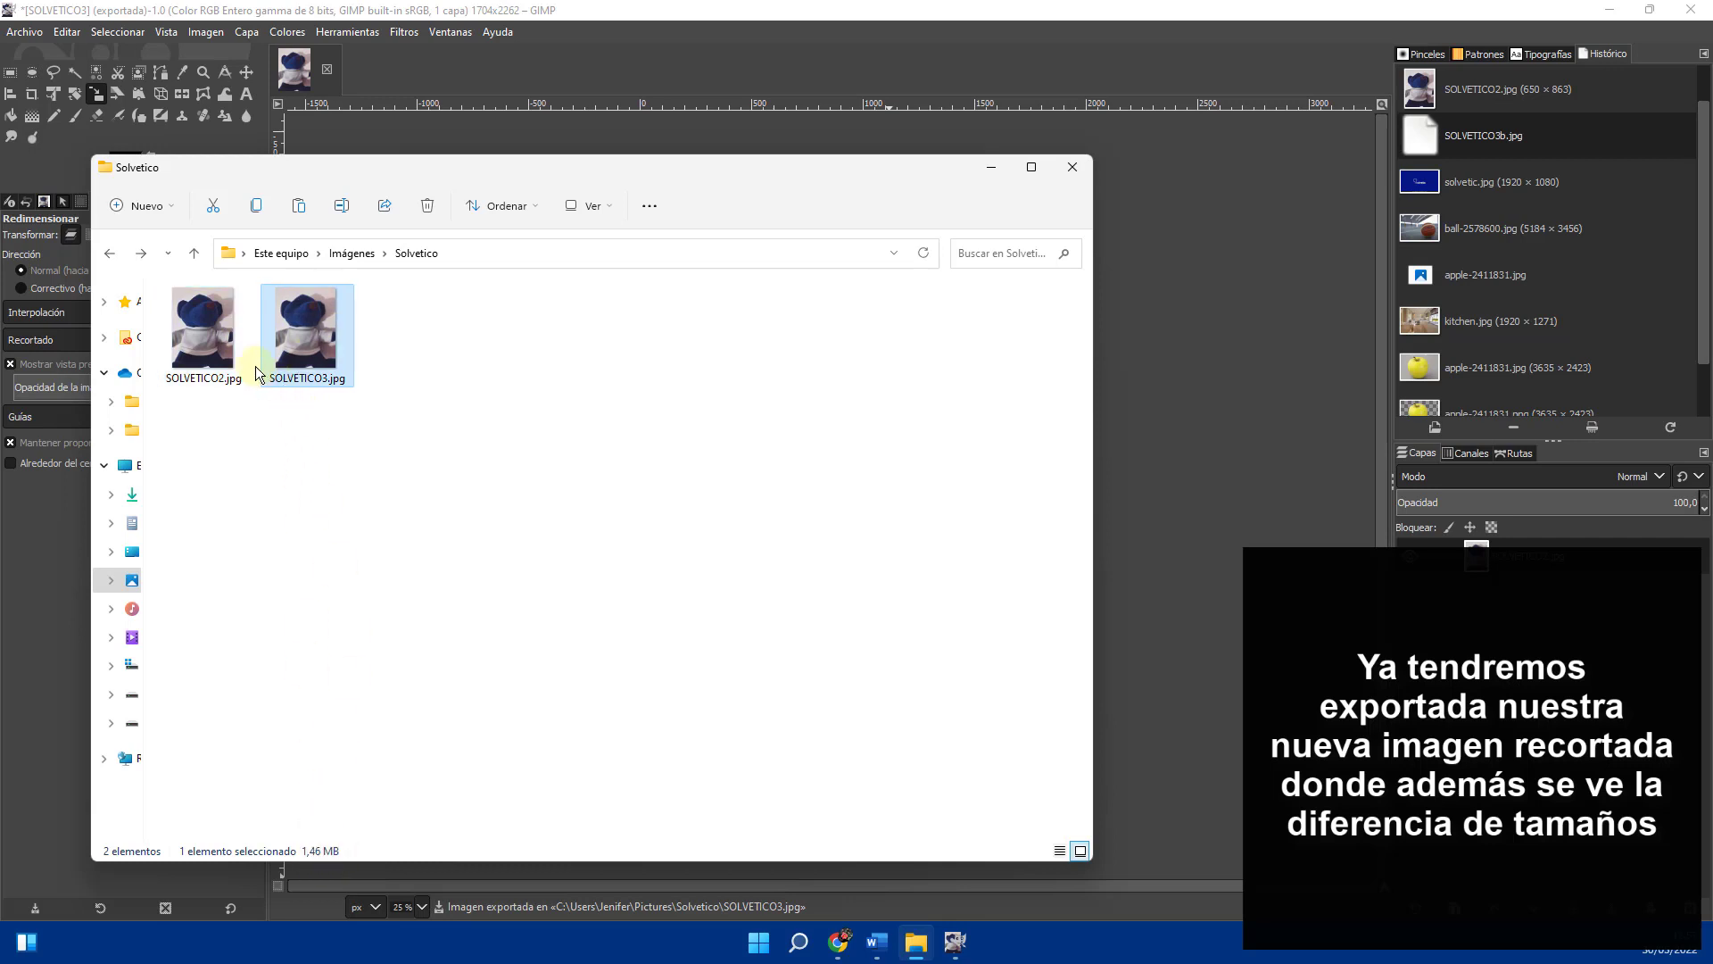
{"action": "left_click", "coordinate": [227, 350]}
{"action": "left_click", "coordinate": [289, 347]}
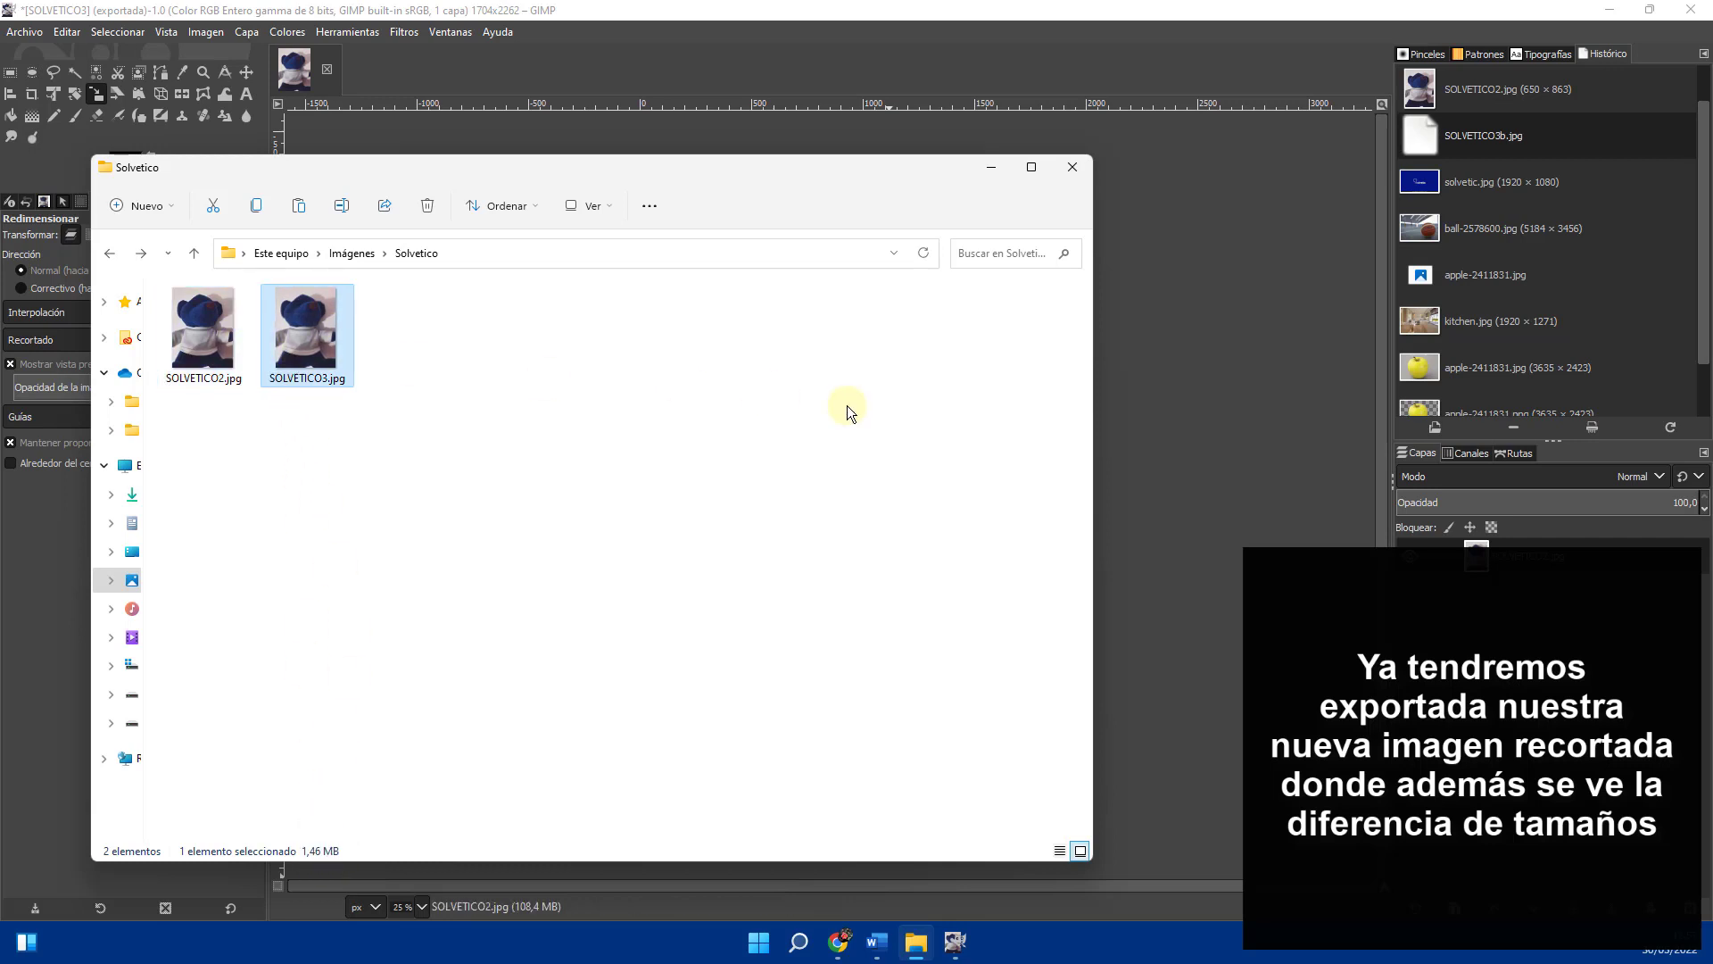
{"action": "left_click", "coordinate": [1073, 167]}
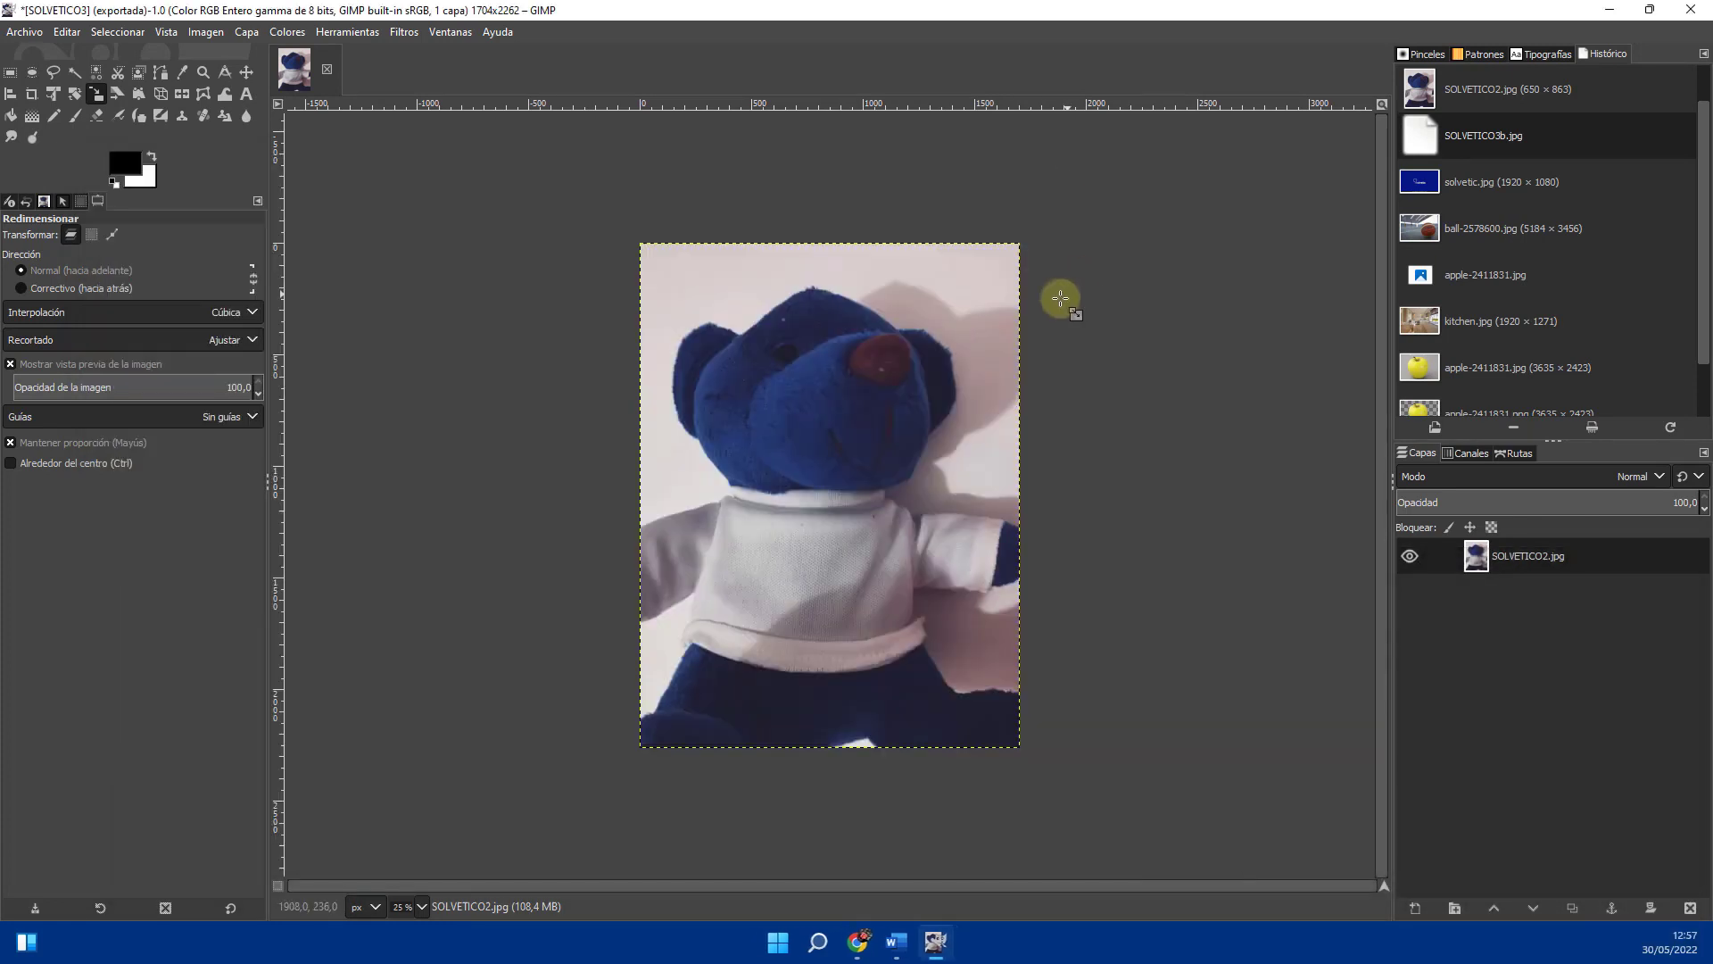